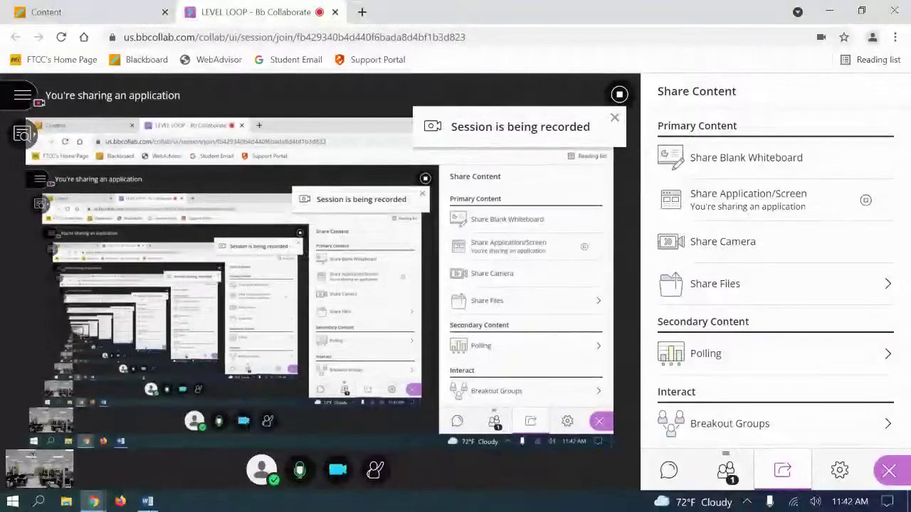
Step: Bring the Word level-loop notes table for problem 2 into the shared view
left_click(147, 501)
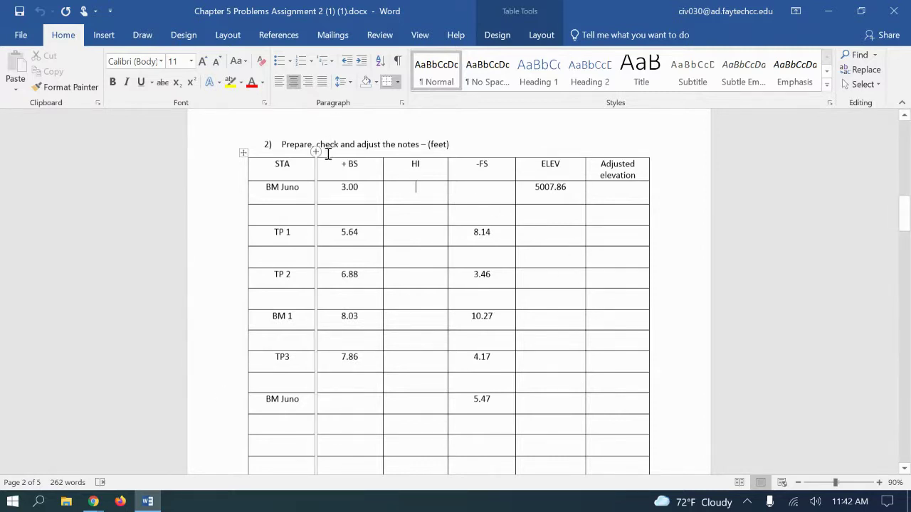
Step: Enter HI 5010.86 below BM Juno and color it red
left_click(404, 217)
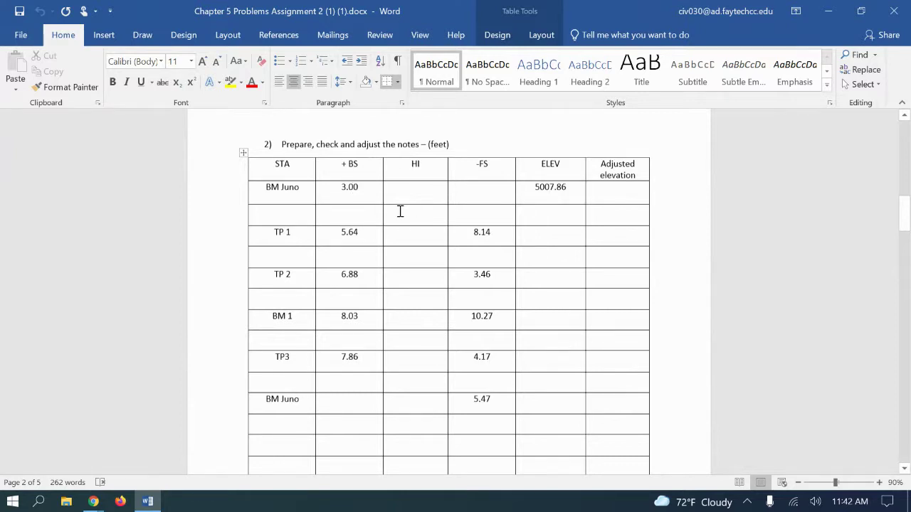
type("5010.86")
left_click_drag(433, 212, 395, 208)
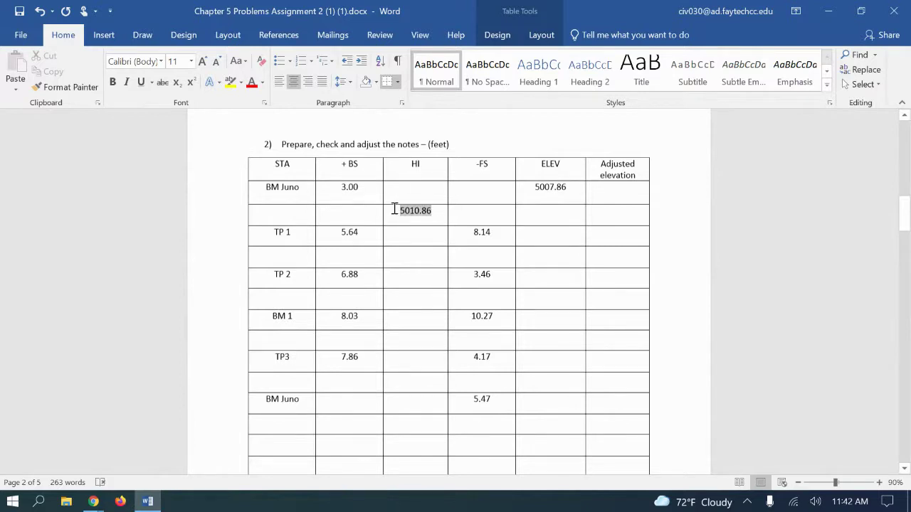
left_click(252, 83)
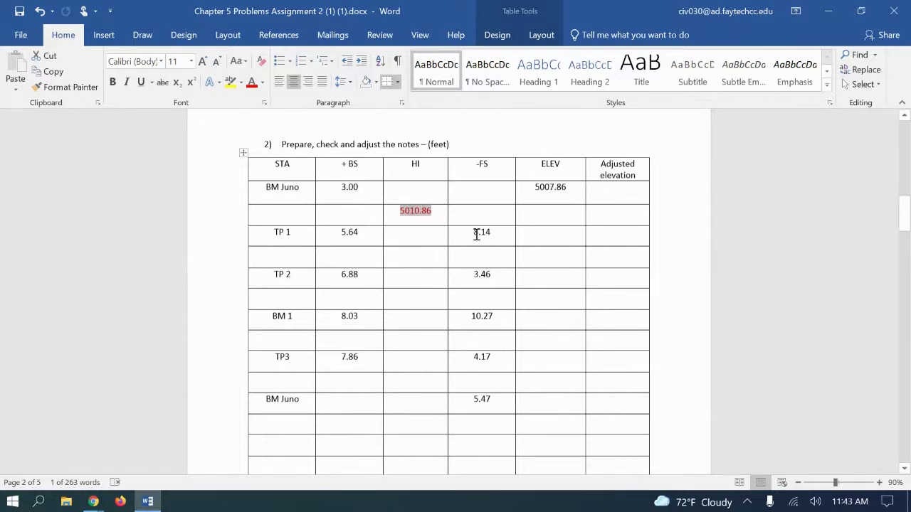
Step: Enter elevation 5002.72 for TP 1 and select its row
left_click(537, 231)
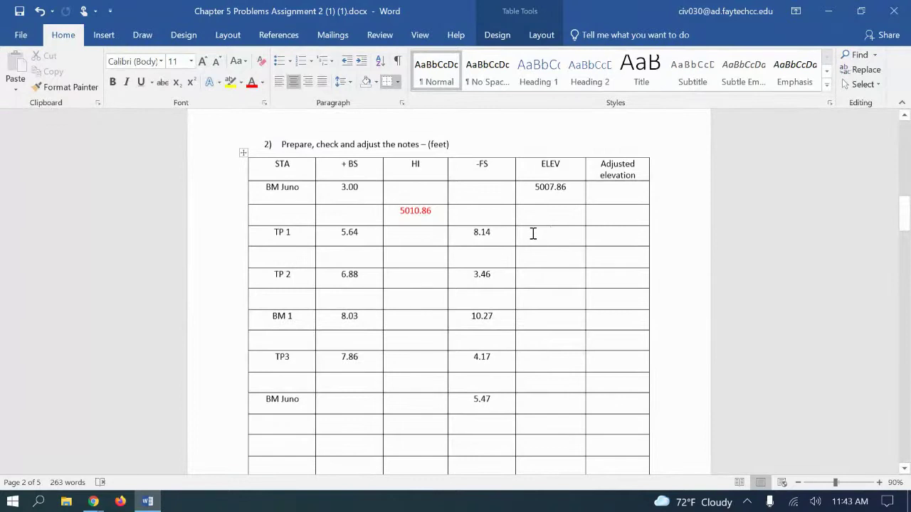
type("5002.")
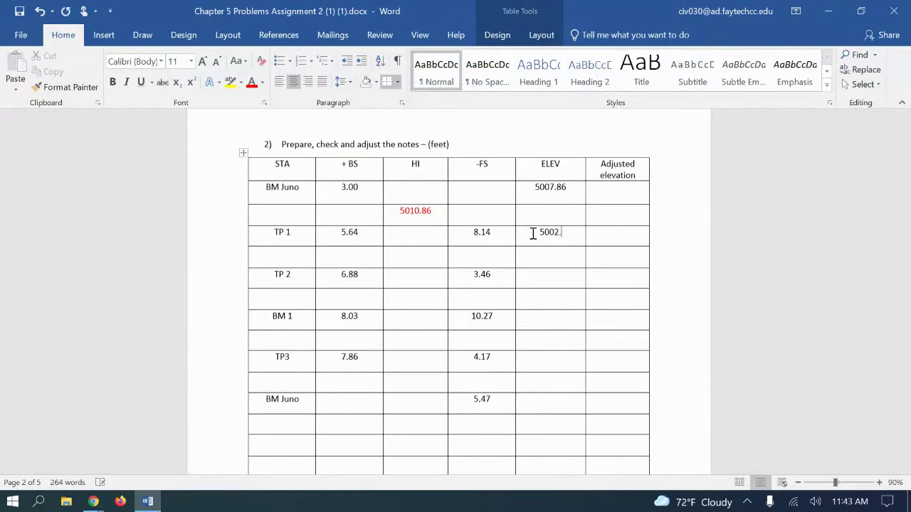
type("72")
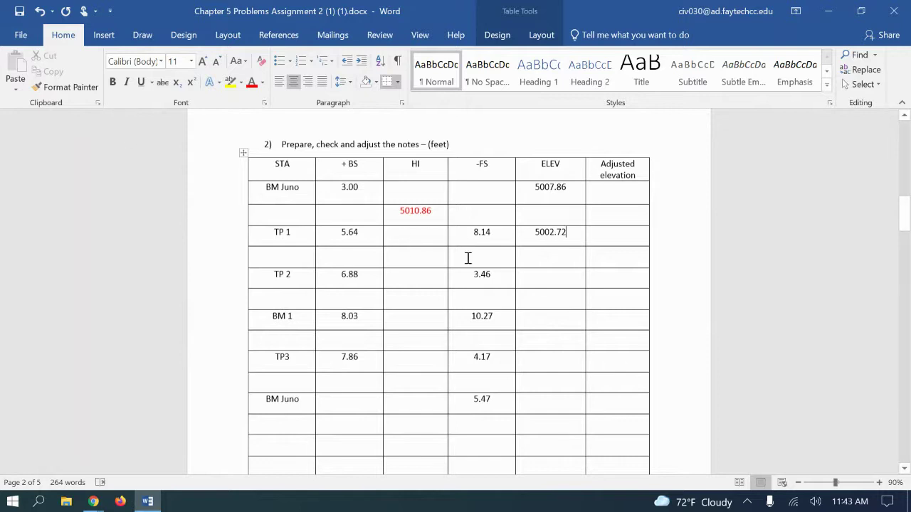
left_click(239, 231)
Step: Enter HI 5008.36 below TP 1 and color it red
left_click(262, 231)
left_click(423, 255)
type("5008.36")
double_click(403, 258)
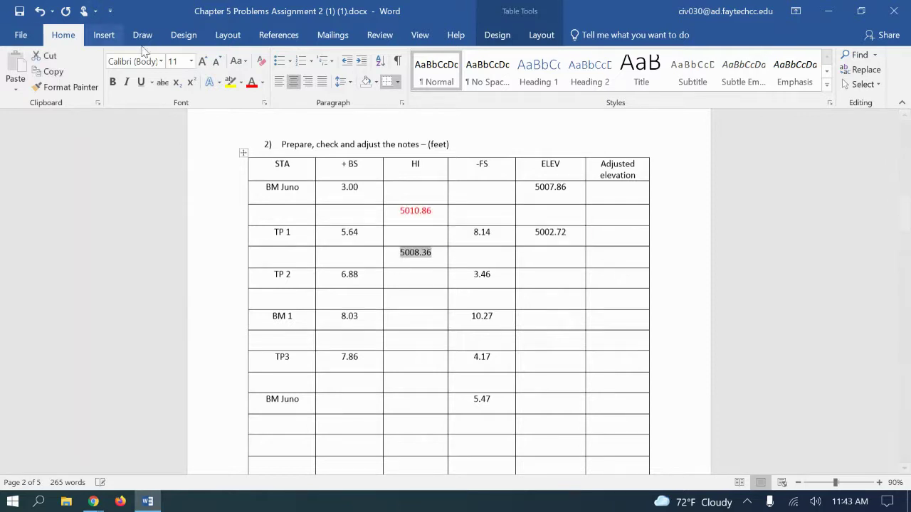
left_click(251, 82)
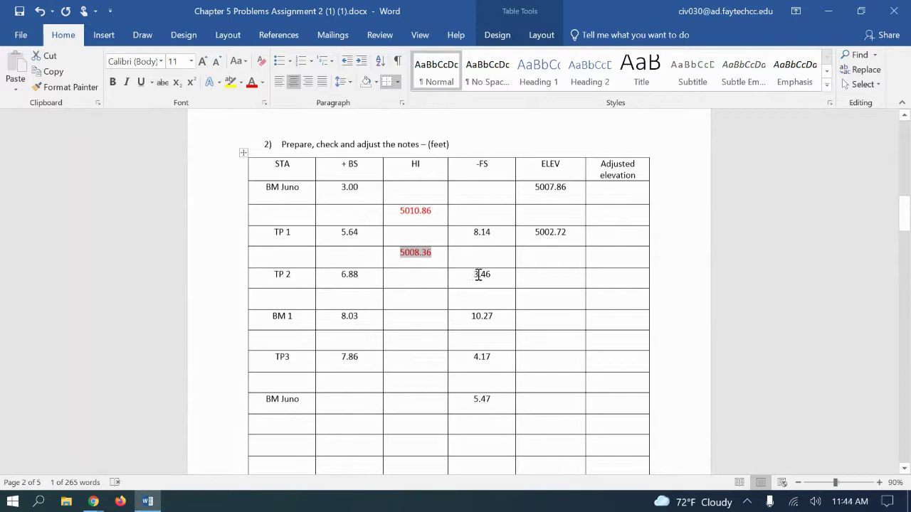
Step: Enter elevation 5004.90 in the TP 2 ELEV cell
left_click(547, 276)
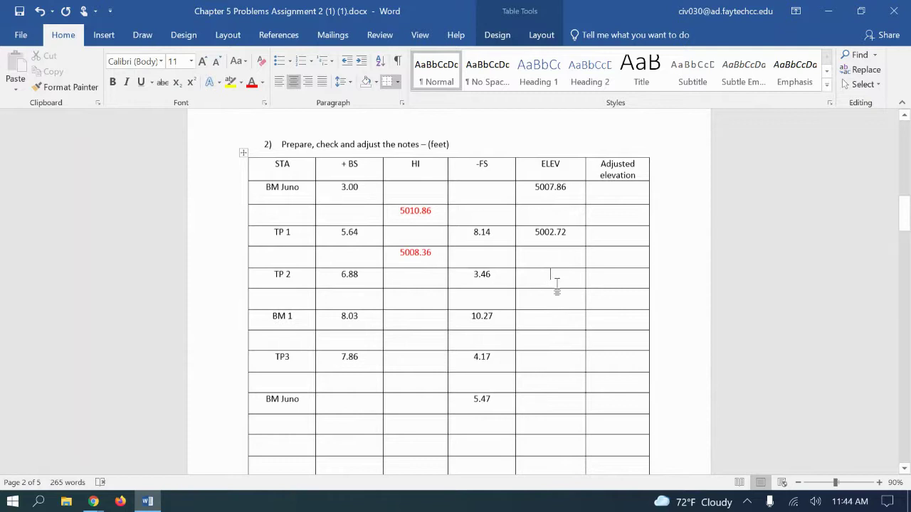
type("500")
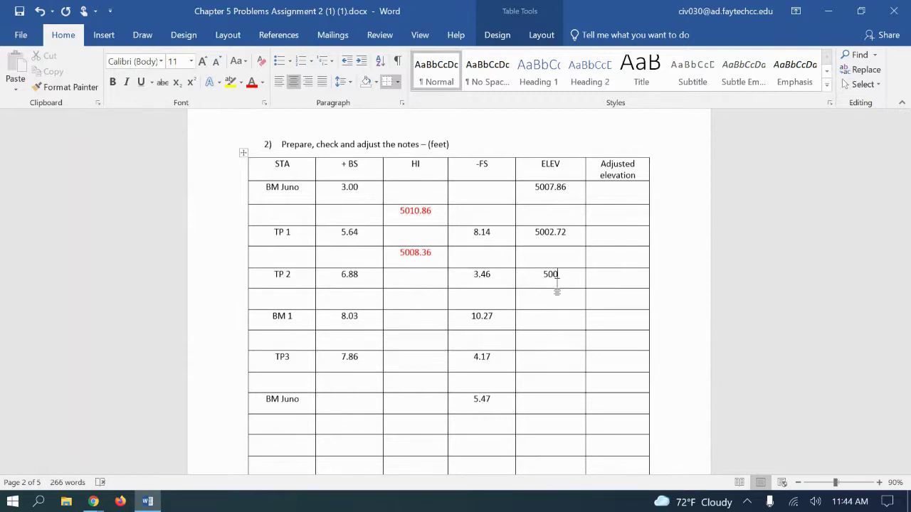
type("4.90")
key("Return")
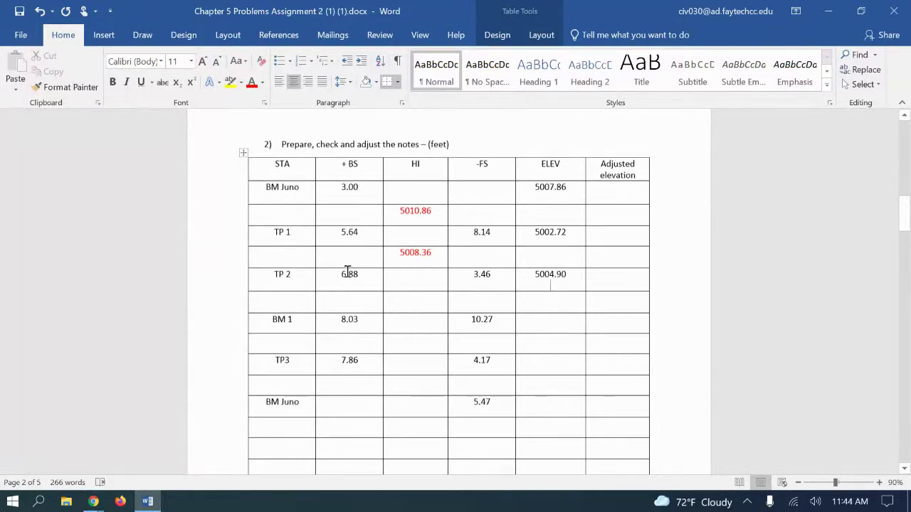
Step: Enter HI 5011.78 below TP 2 and select it
left_click(406, 302)
type("5011.78")
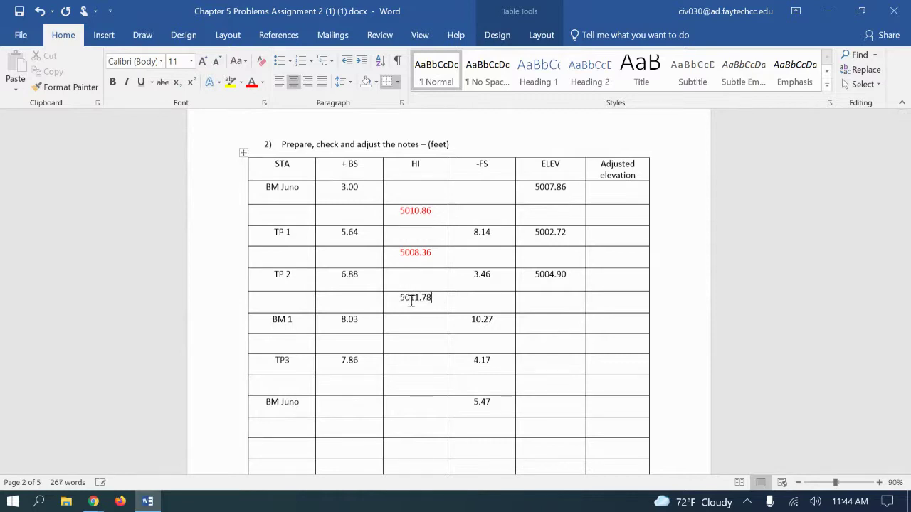
double_click(414, 300)
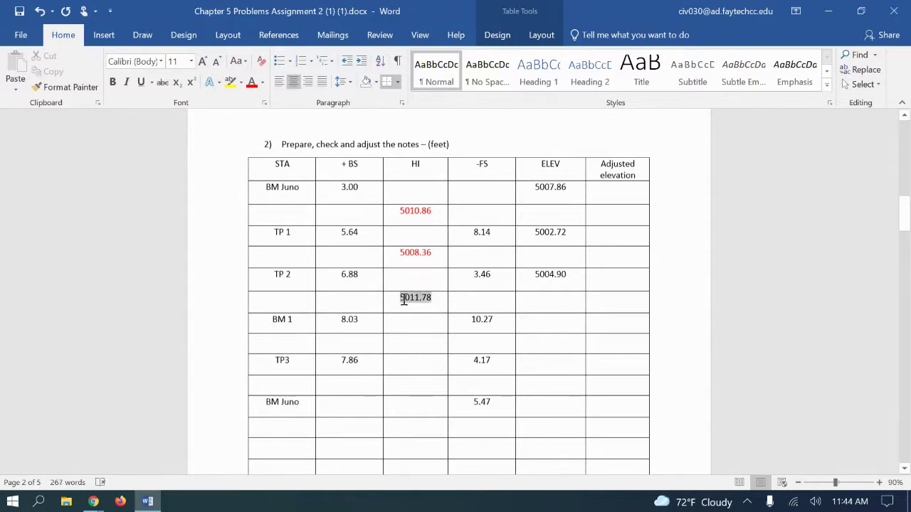
Step: Make HI 5011.78 red and enter elevation 5001.51 for BM 1
left_click(251, 81)
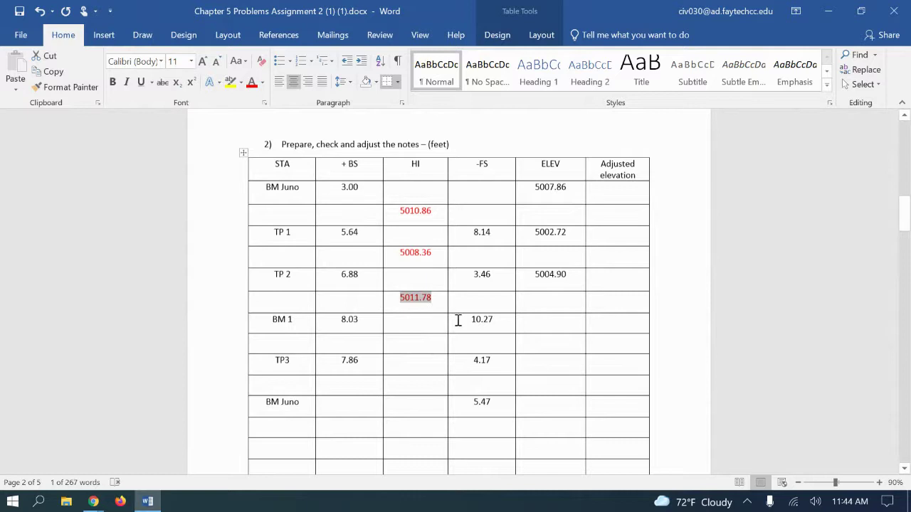
left_click(546, 322)
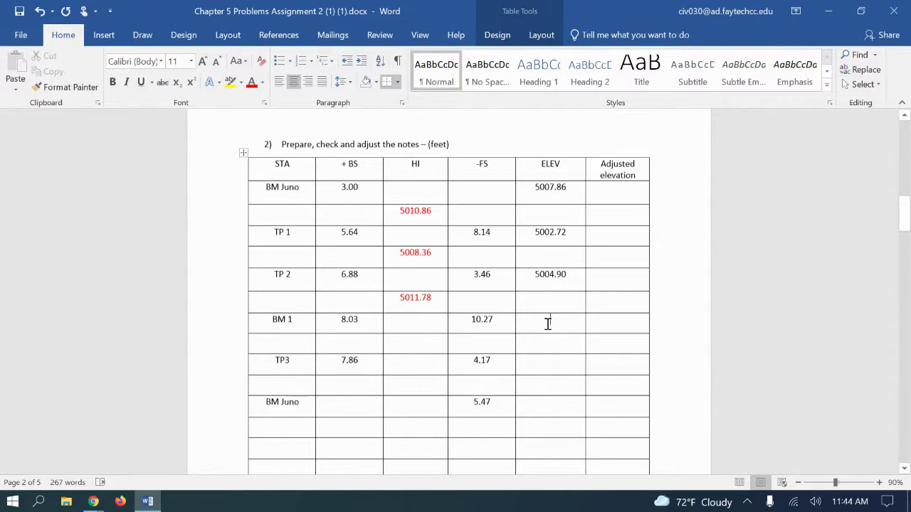
type("5001.51")
Step: Add red HI 5009.54 below BM 1 and elevation 5005.37 for TP3
left_click(403, 344)
type("500")
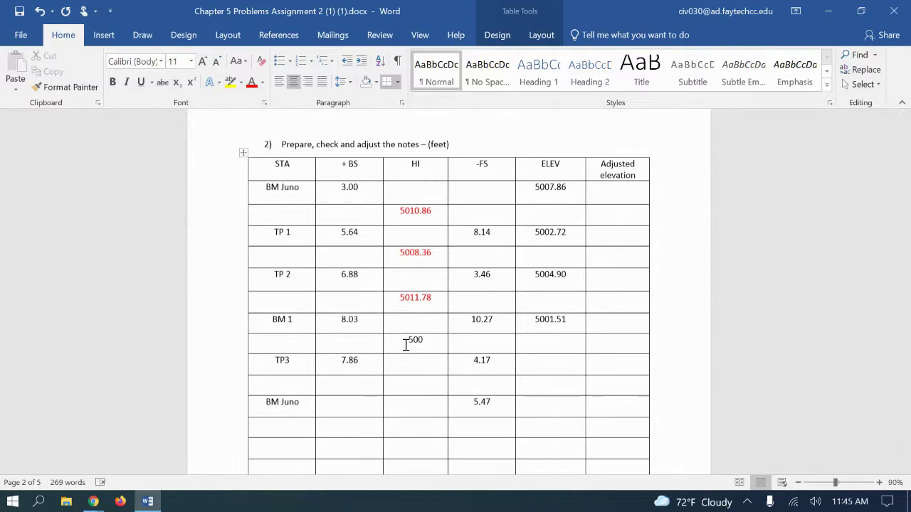
type("9.54")
left_click_drag(427, 344, 400, 346)
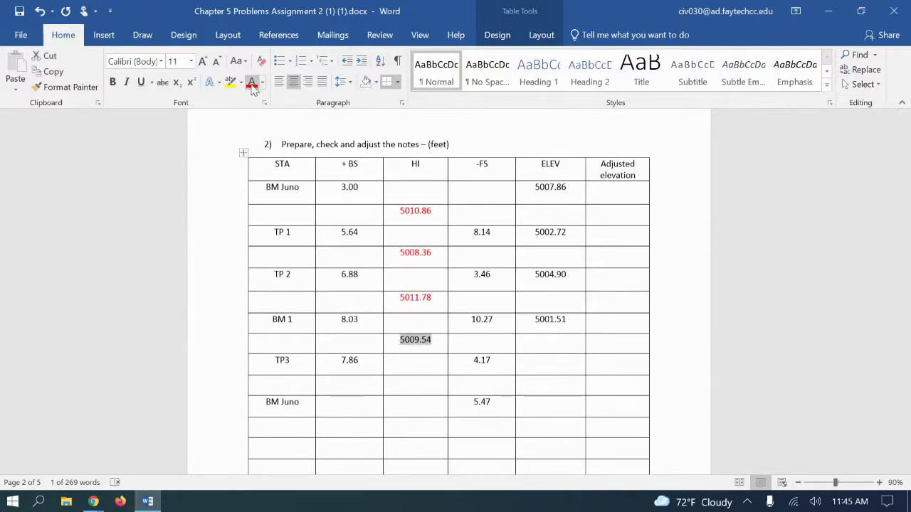
left_click(252, 83)
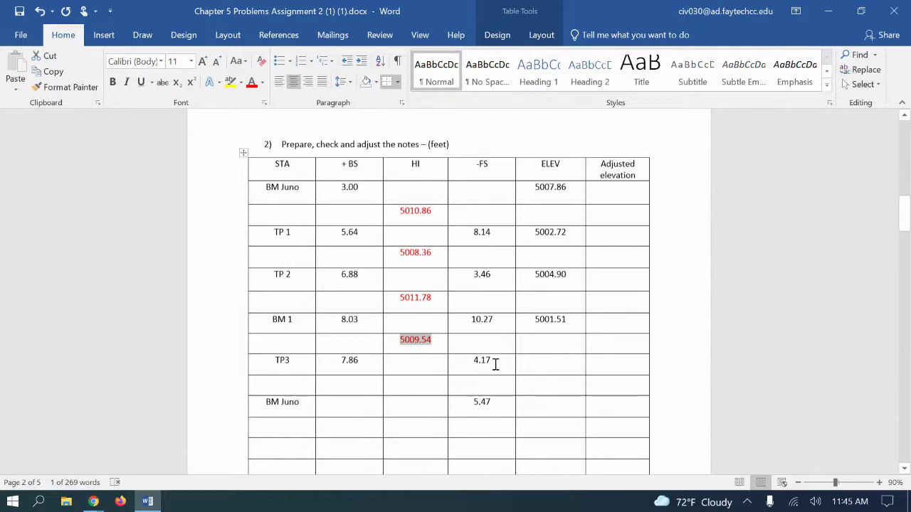
left_click(550, 365)
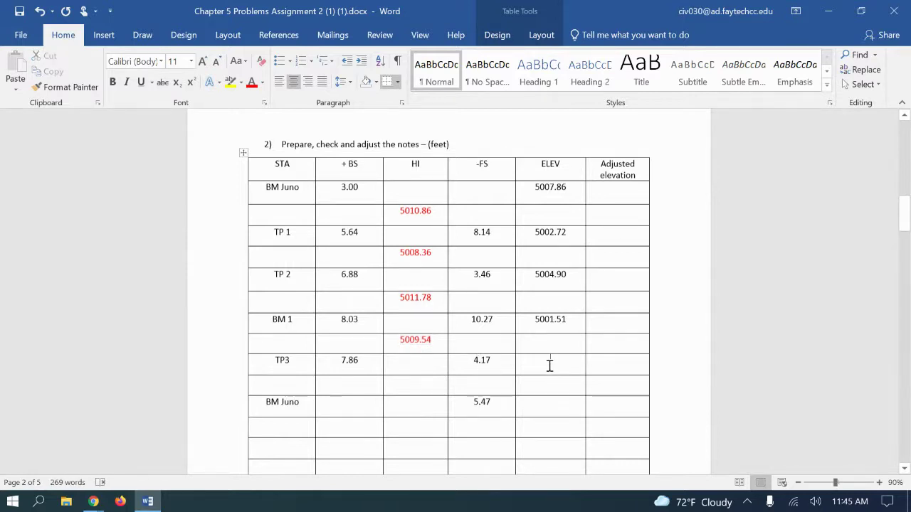
type("5005")
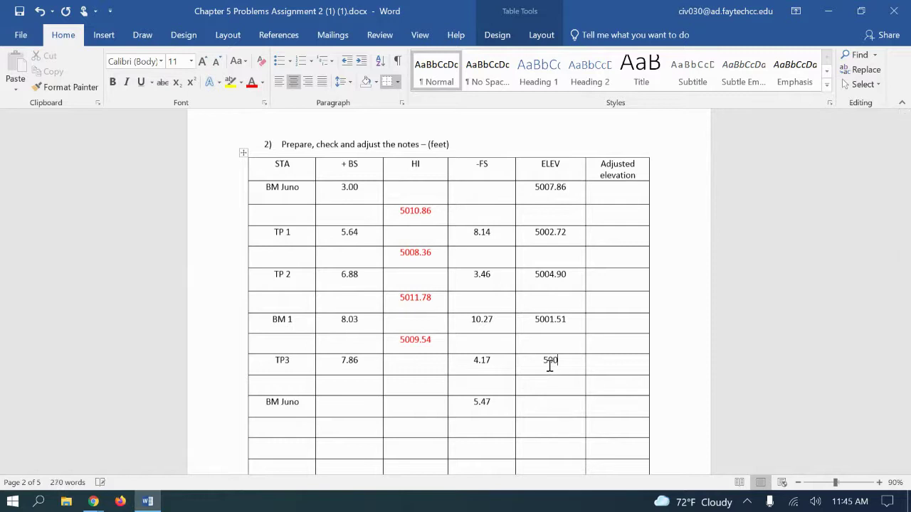
type(".37")
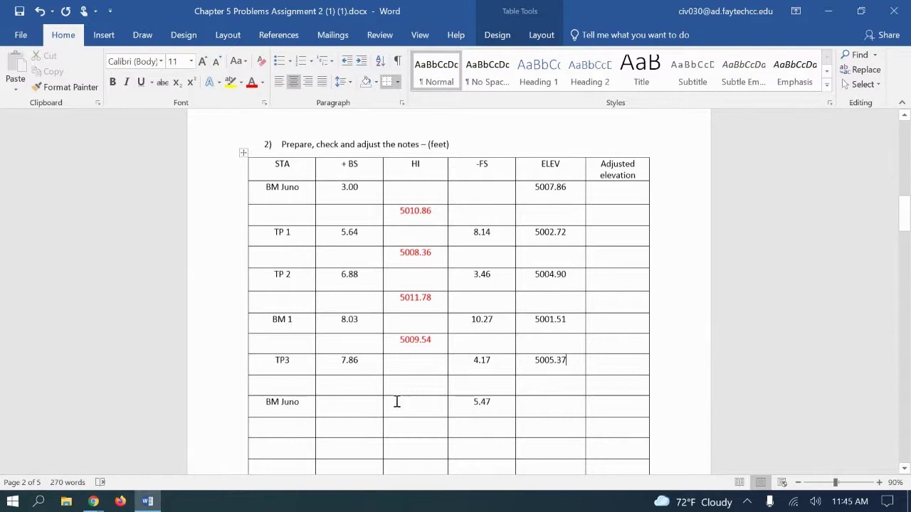
Step: Add red HI 5013.23 below TP3 and closing BM Juno elevation 5007.76
left_click(417, 387)
type("501")
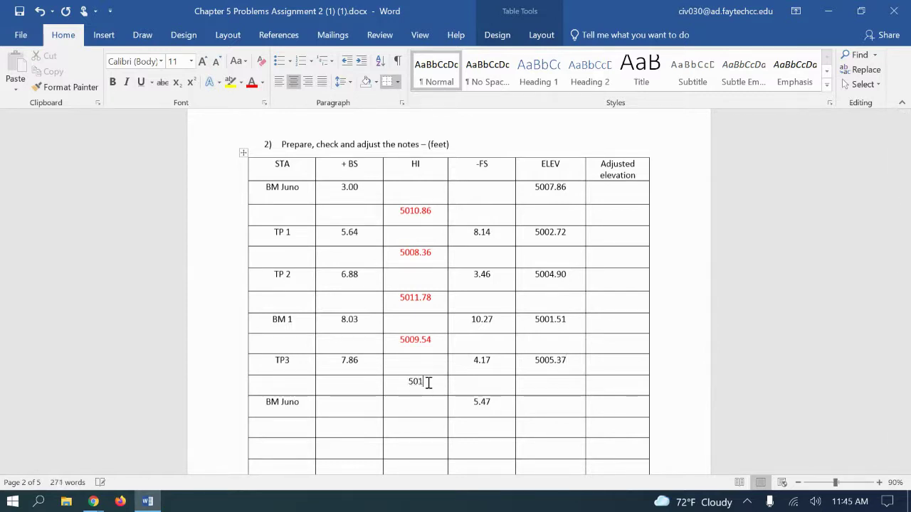
type("3.23")
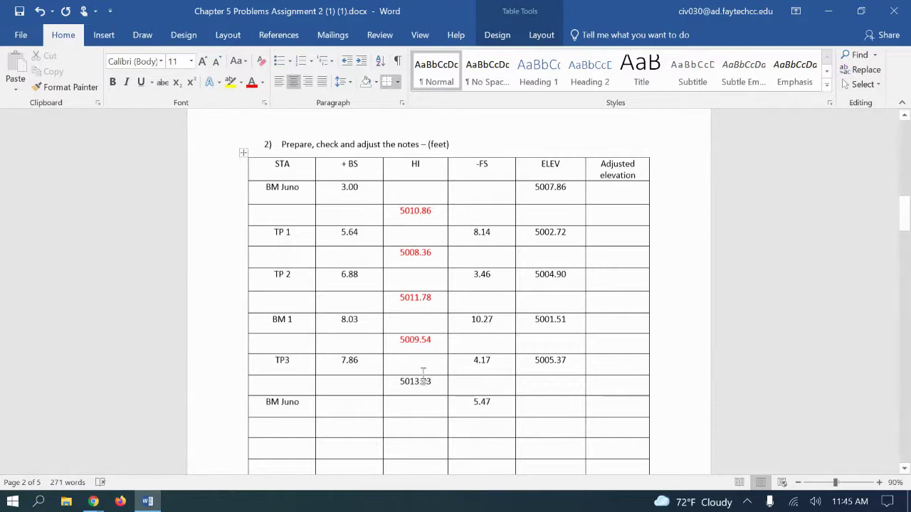
left_click_drag(441, 382, 399, 385)
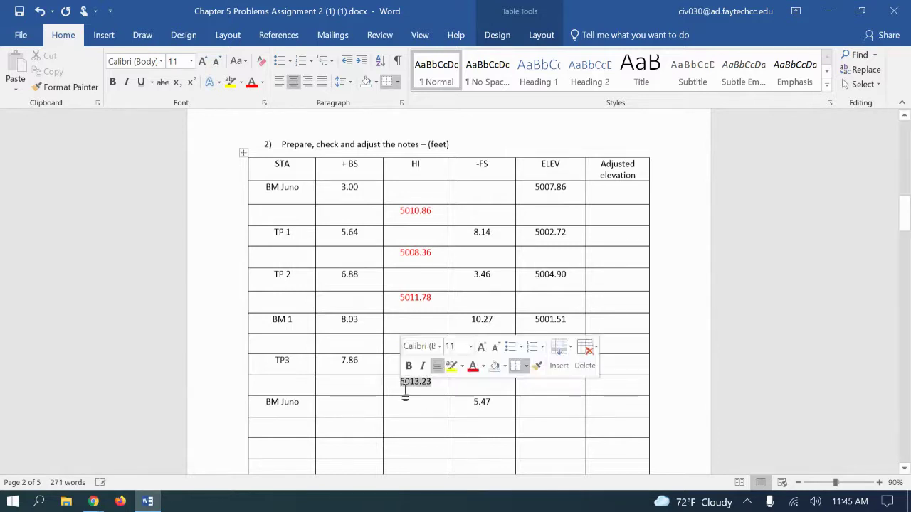
left_click(471, 365)
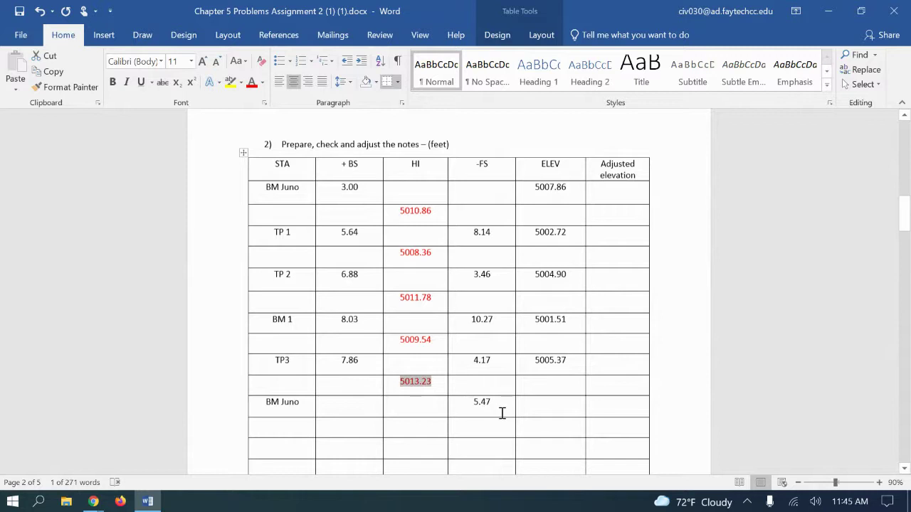
left_click(553, 404)
type("5007")
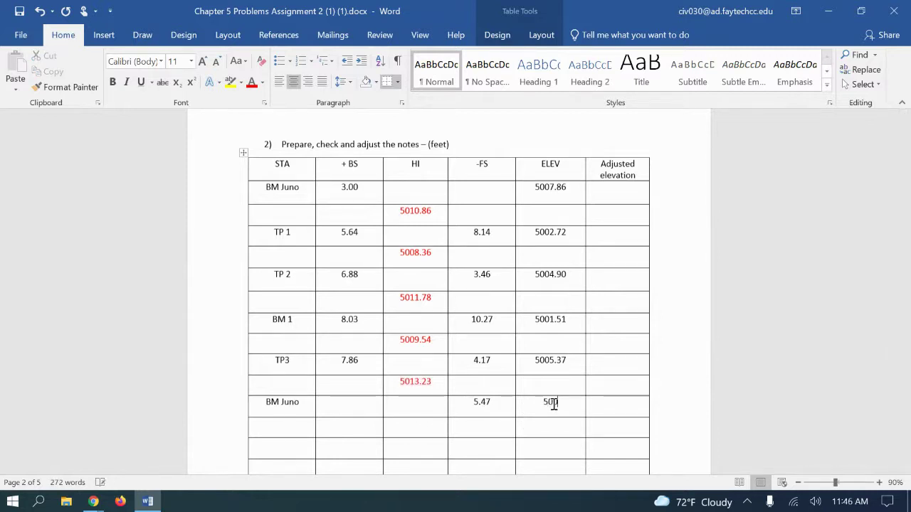
type(".76")
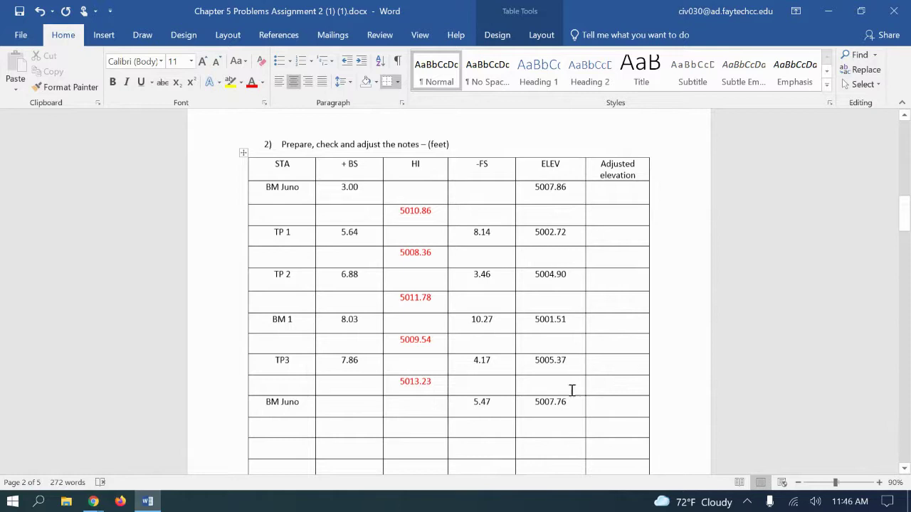
Step: Highlight closing elevation 5007.76 and starting elevation 5007.86 in yellow
left_click_drag(573, 403, 534, 402)
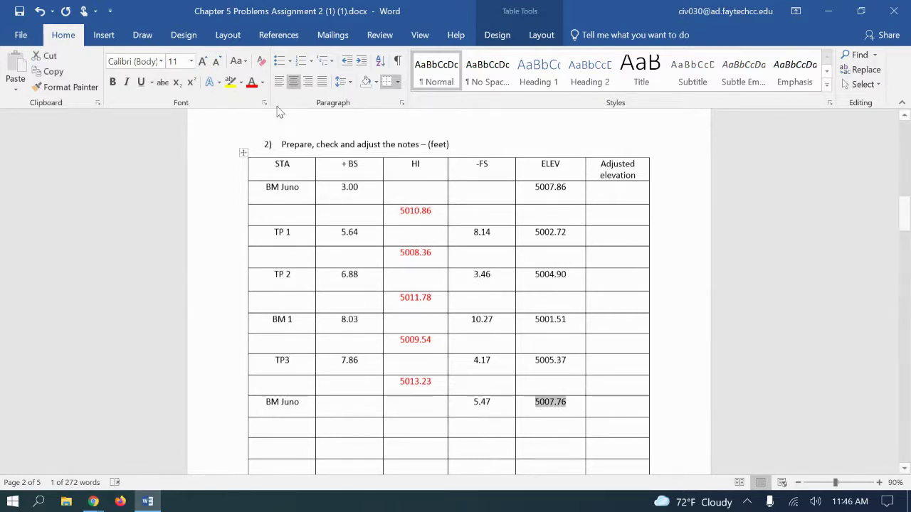
left_click(230, 82)
left_click(629, 467)
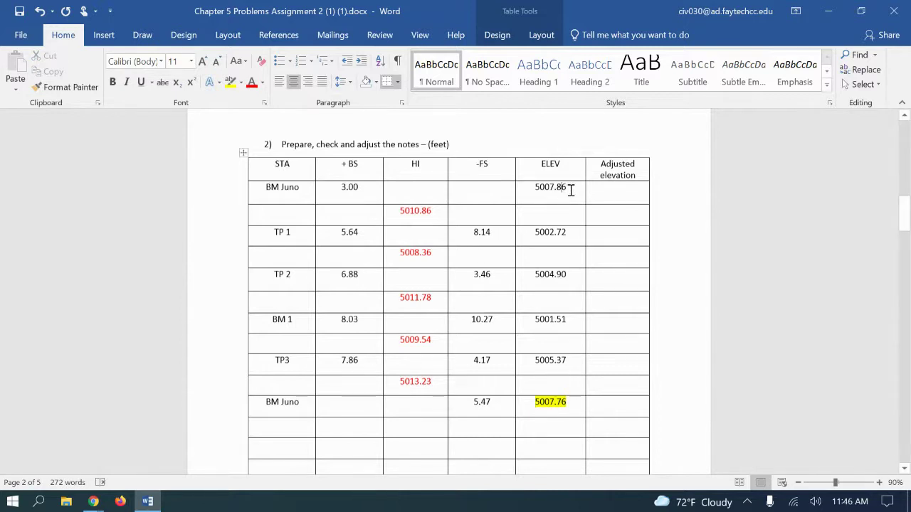
left_click_drag(571, 189, 542, 184)
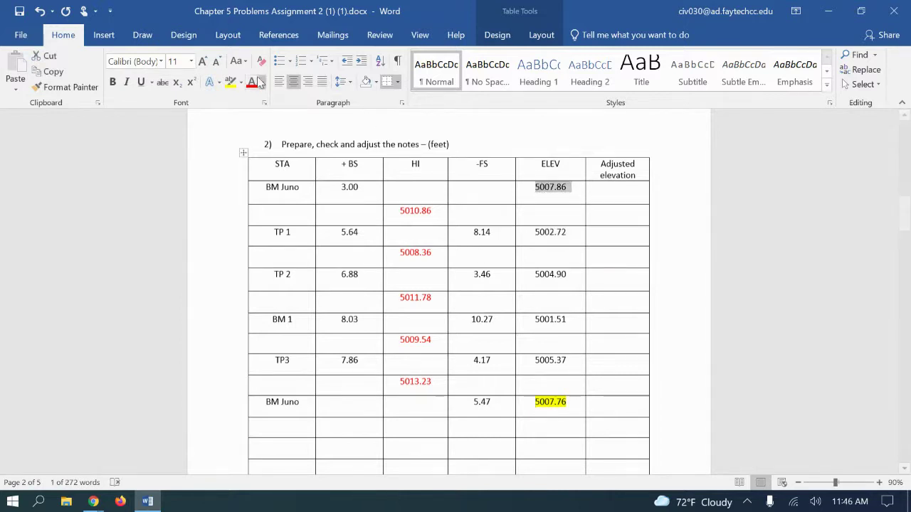
left_click(230, 81)
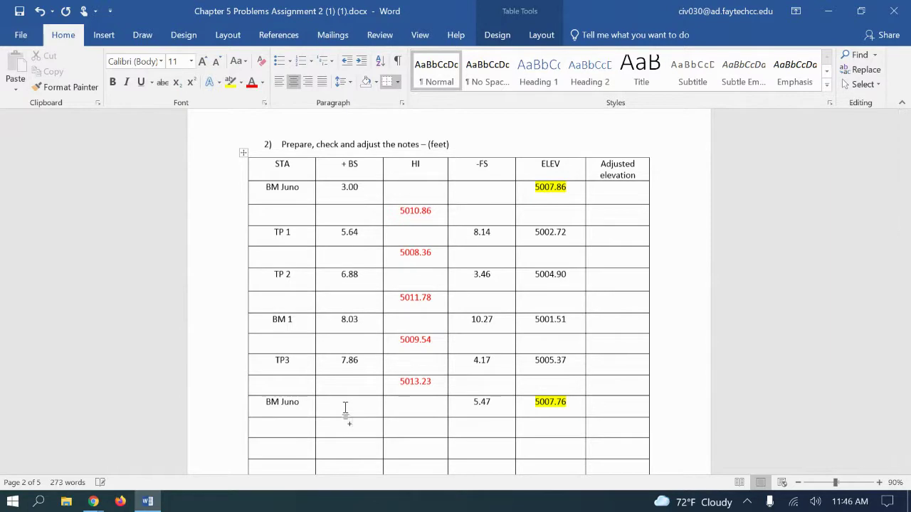
Step: Enter totals +31.41 under +BS and 31.51 under -FS below BM Juno
type("1.41")
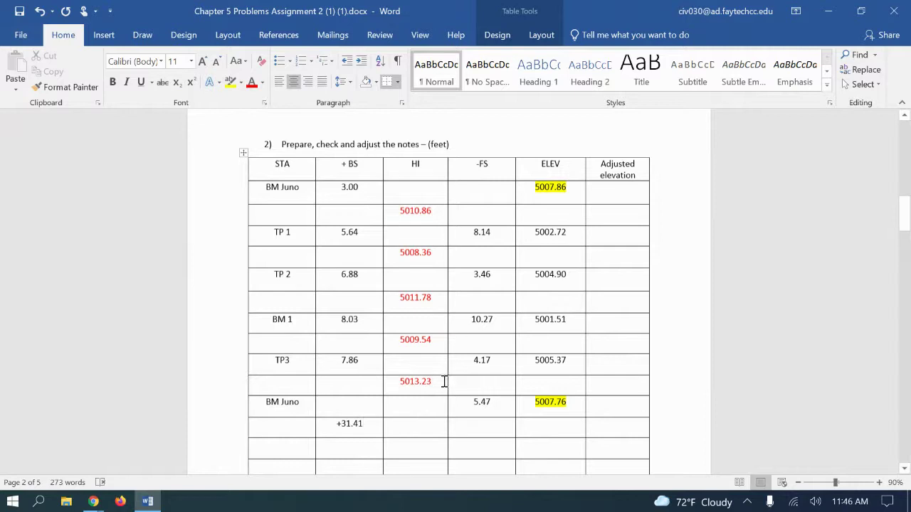
left_click(497, 427)
type("31.51")
Step: Type the check 5007.86+31.41-31.51=5007.76 in the STA cell below the totals
left_click(470, 425)
left_click(281, 447)
type("T")
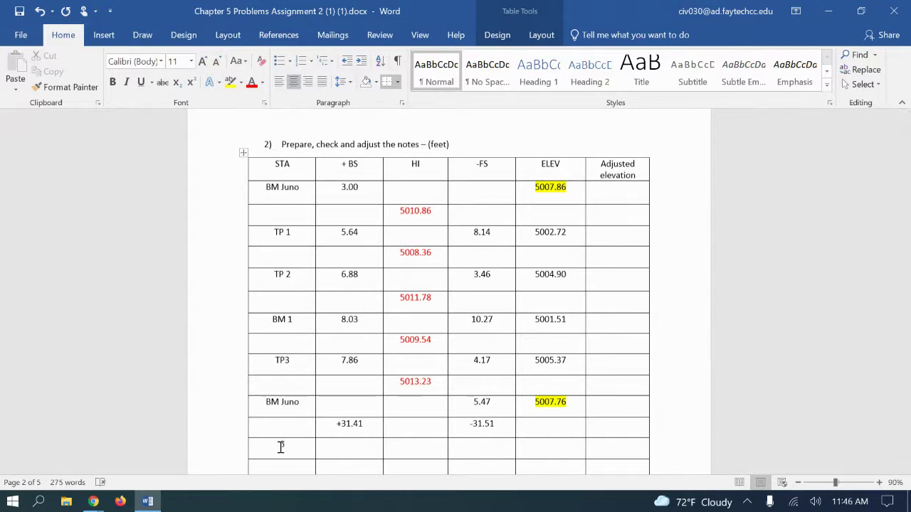
type("007.86+31.41-")
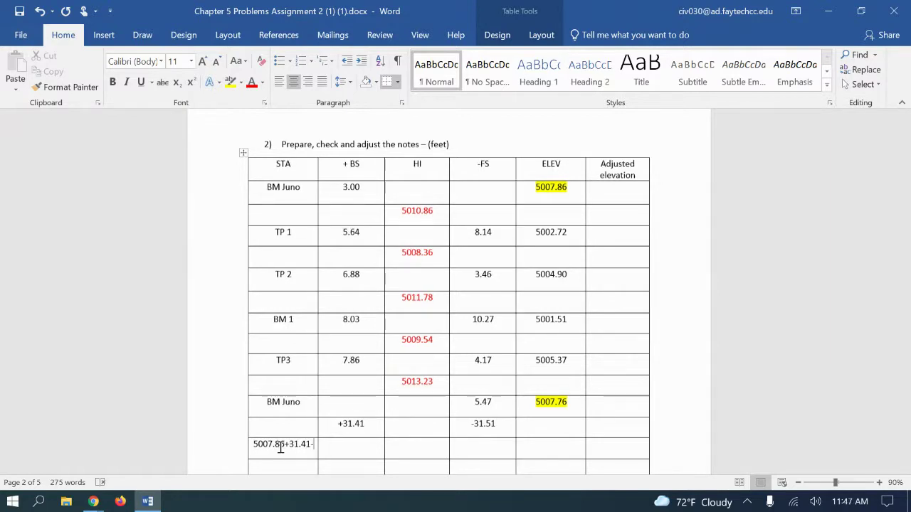
type("31")
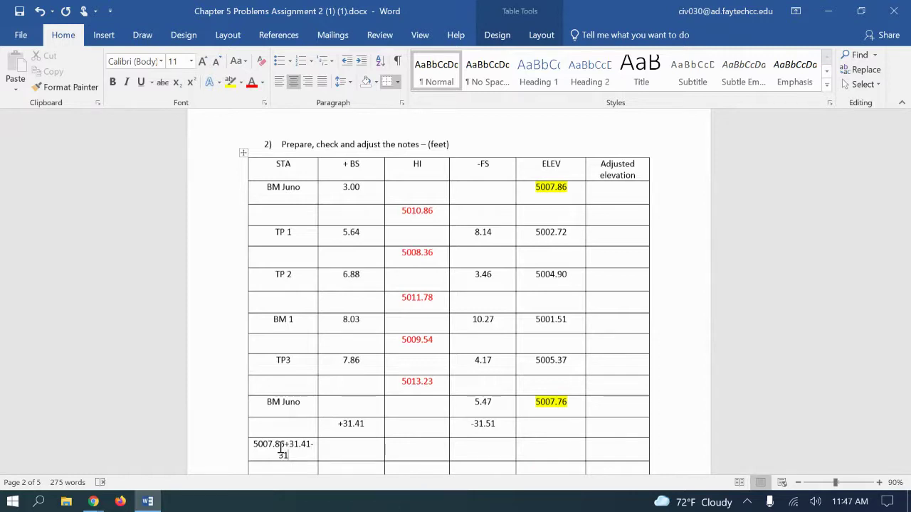
type(".51=")
type("5007.76")
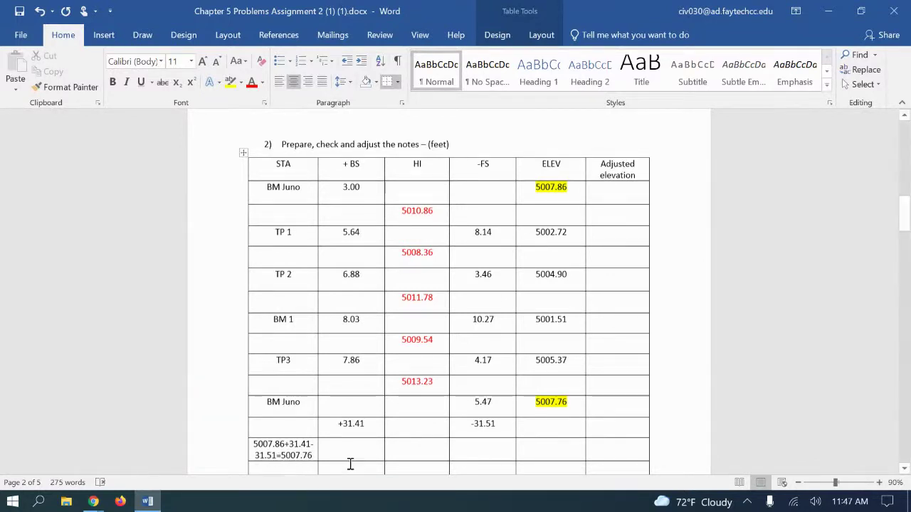
left_click(254, 444)
left_click_drag(257, 445, 313, 455)
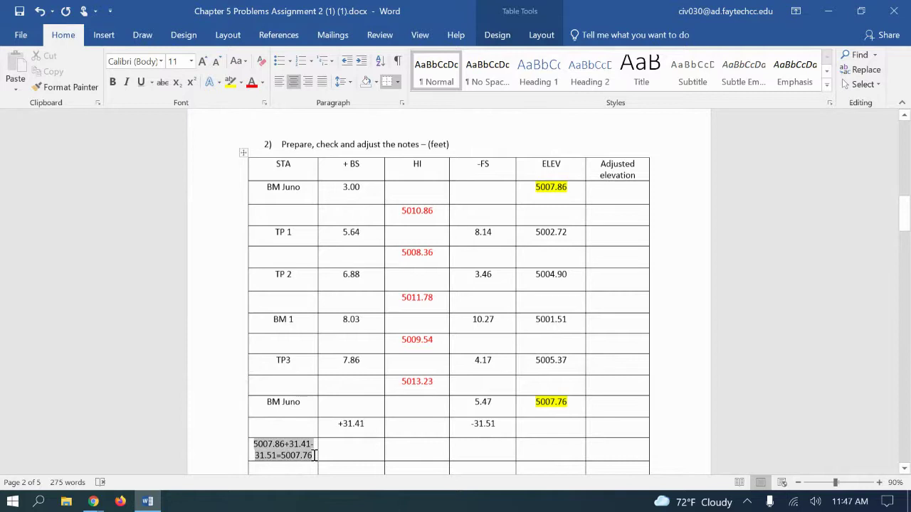
Step: Left-align the check formula and paste a copy below the table
left_click(278, 83)
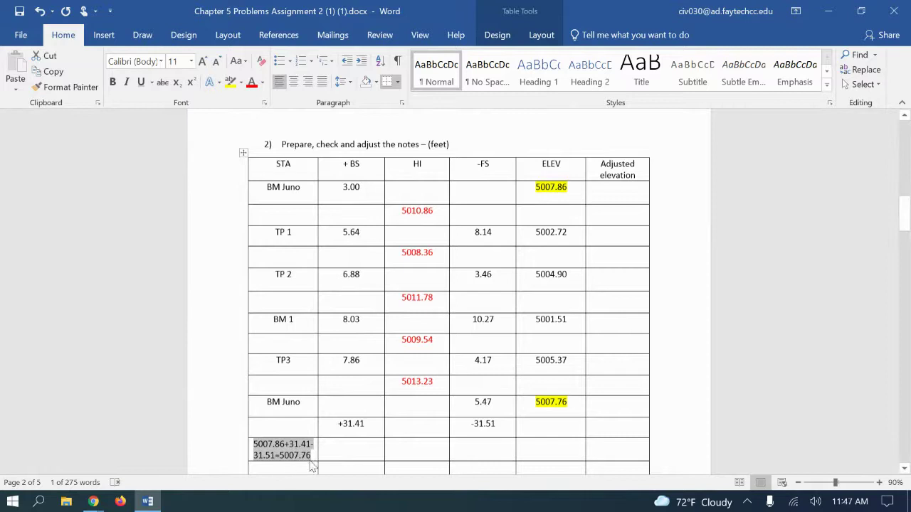
scroll(316, 420, "down", 4)
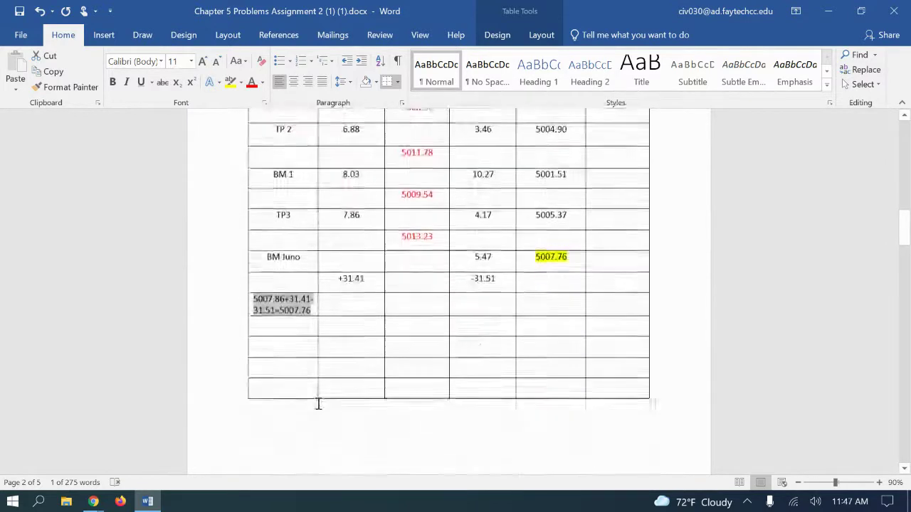
scroll(318, 402, "down", 3)
left_click(259, 341)
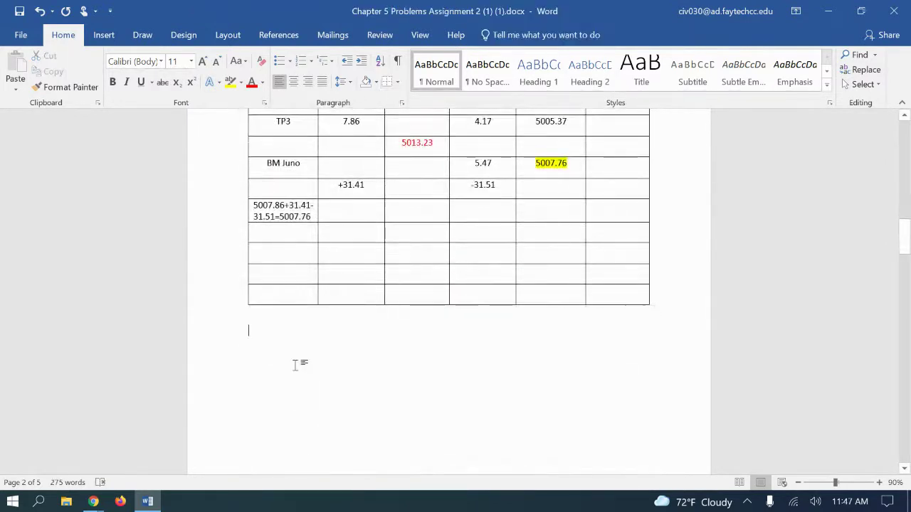
left_click_drag(314, 214, 245, 205)
key("ctrl+c")
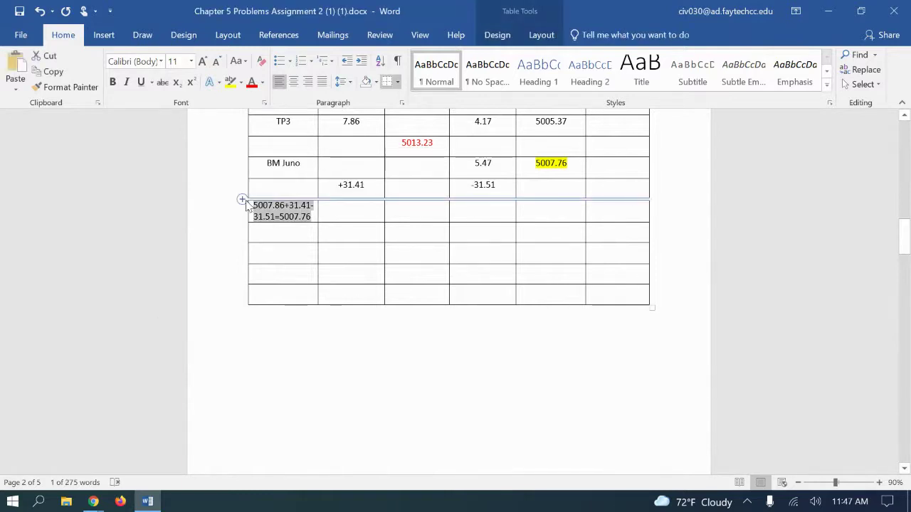
left_click(284, 353)
key("ctrl+v")
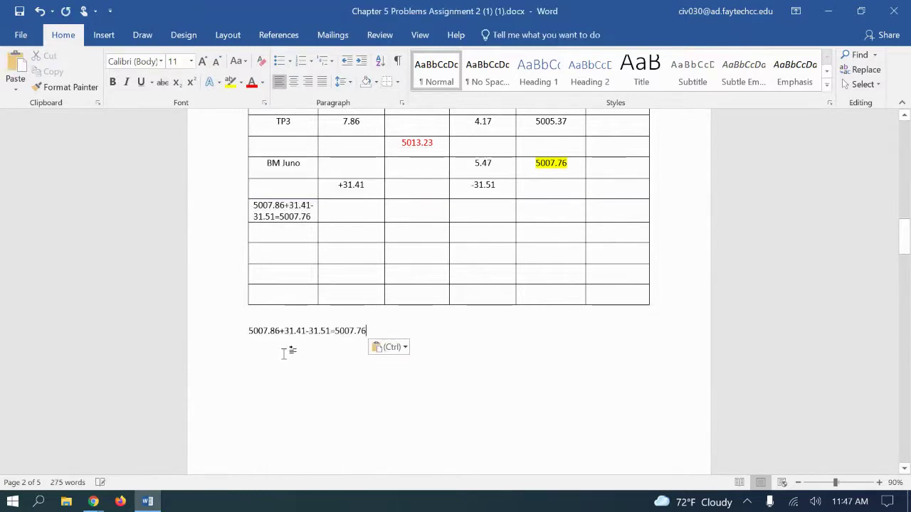
Step: Remove the formula from the cell, prefix 'Page heck', and highlight 5007.76 yellow
left_click_drag(314, 212, 262, 207)
key("Delete")
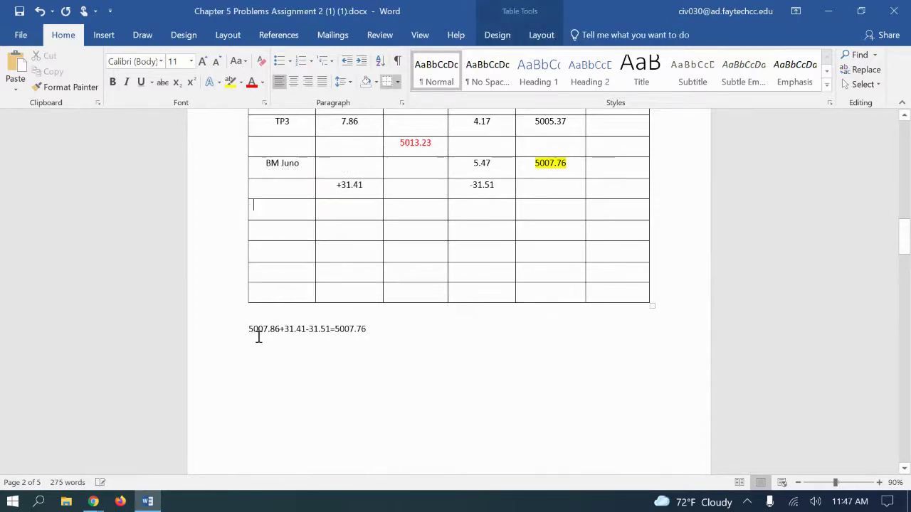
left_click(250, 328)
type("Page ")
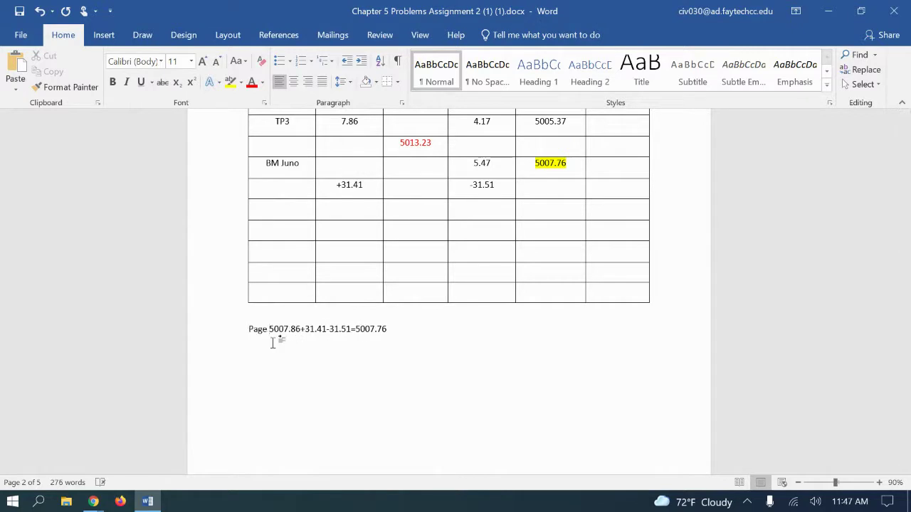
type("hec")
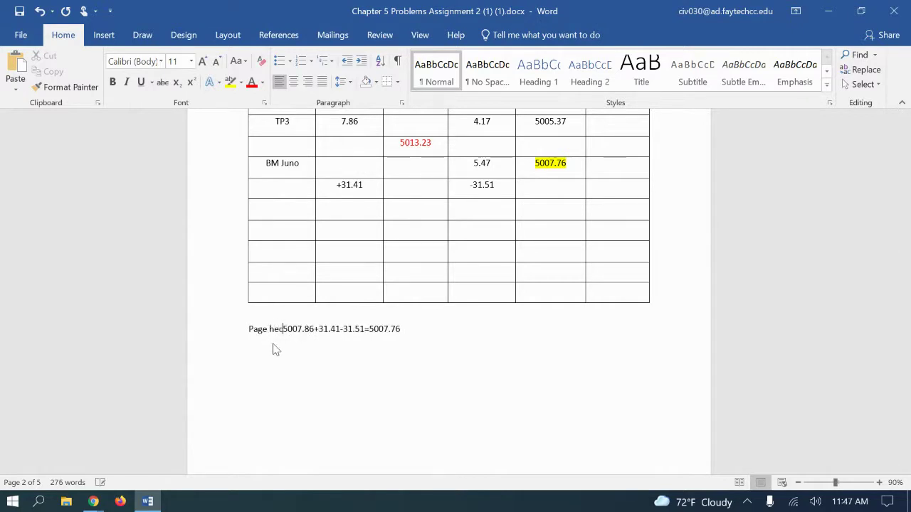
type("k")
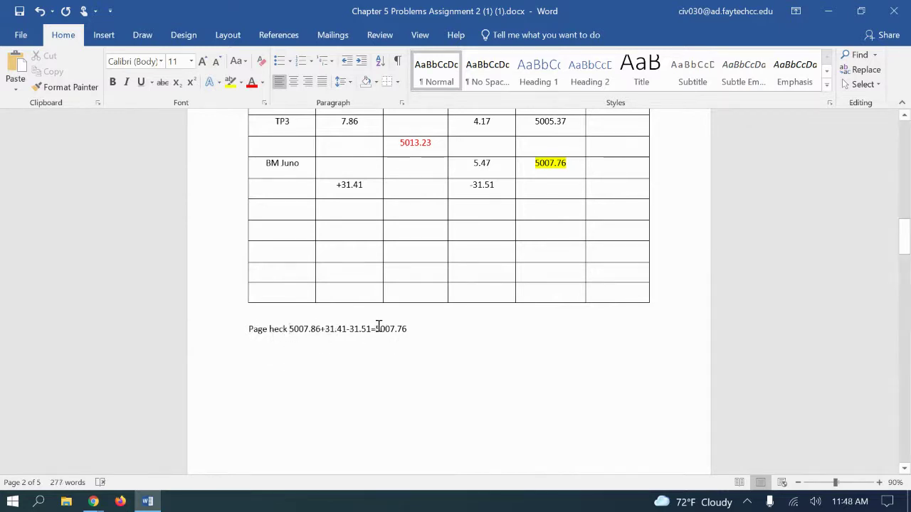
double_click(386, 330)
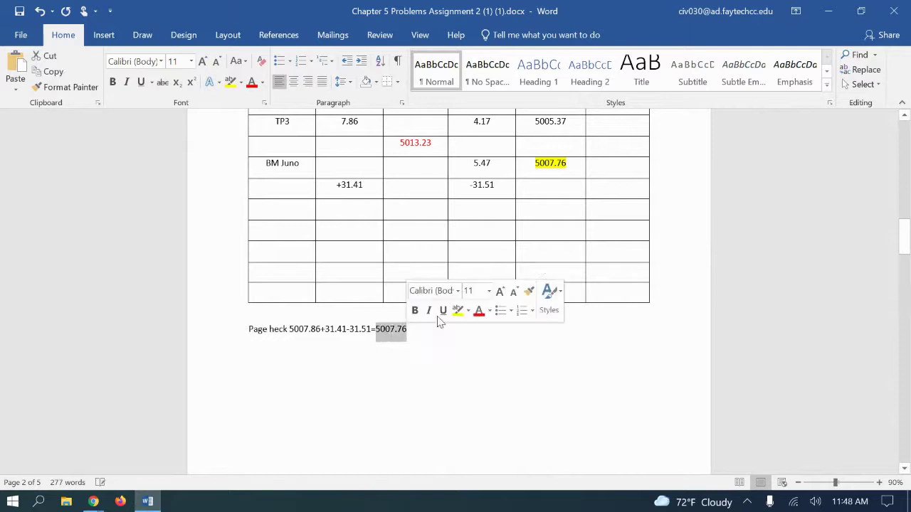
left_click(231, 81)
left_click(544, 225)
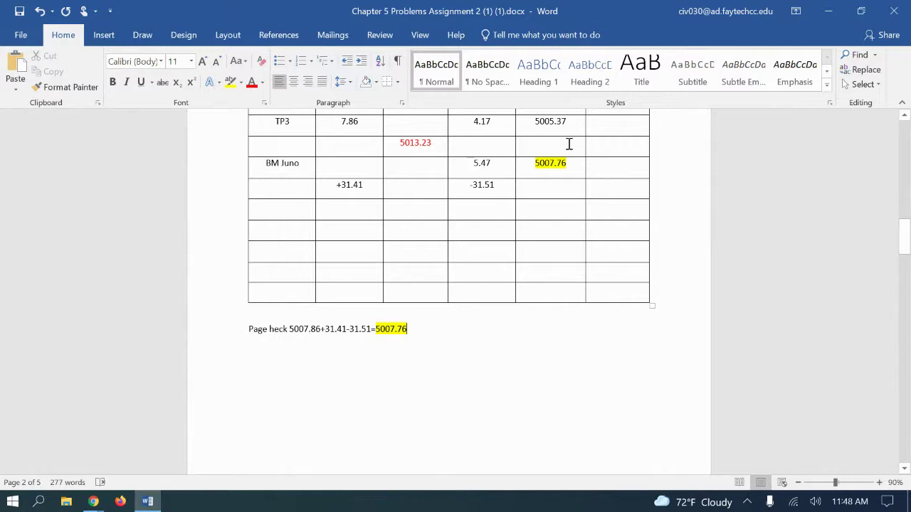
scroll(644, 384, "up", 1)
scroll(645, 385, "up", 1)
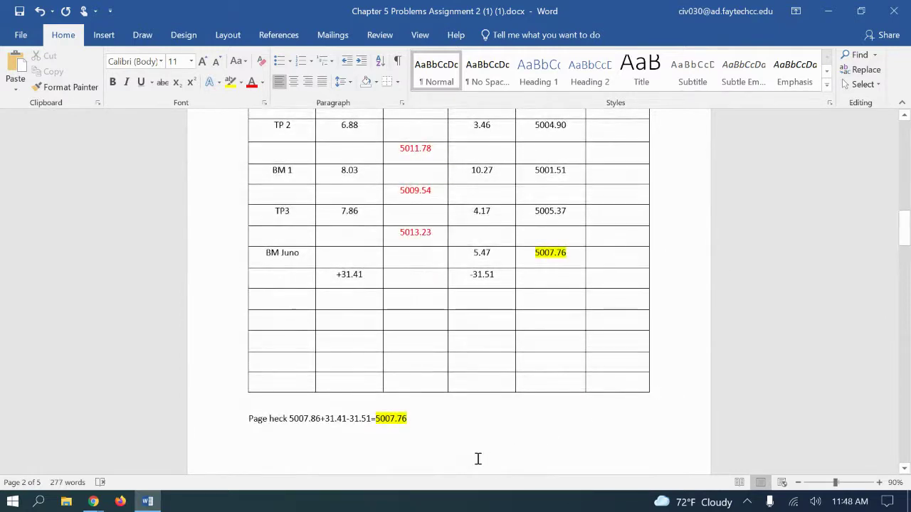
Step: Type the misclosure 5007.86-5007.76=.1 beneath the page check line
scroll(480, 461, "up", 1)
scroll(541, 178, "up", 4)
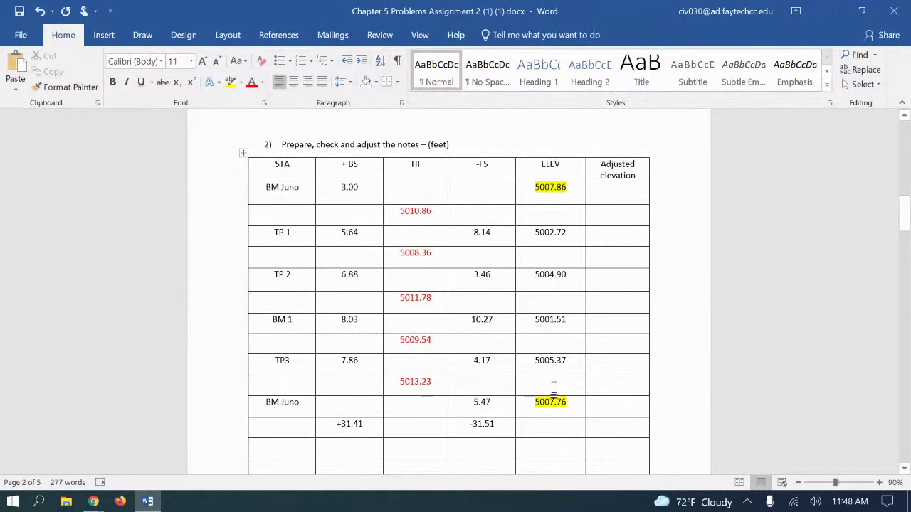
scroll(626, 399, "down", 4)
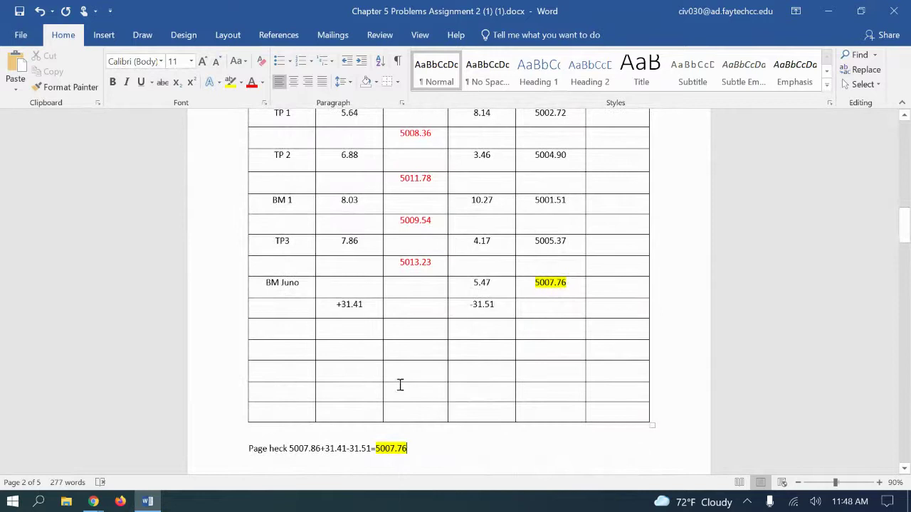
scroll(413, 385, "down", 3)
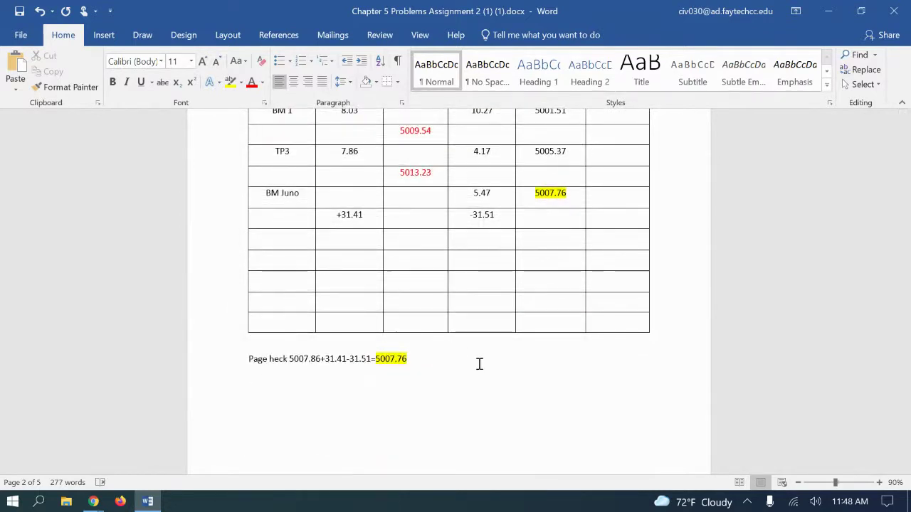
type("500")
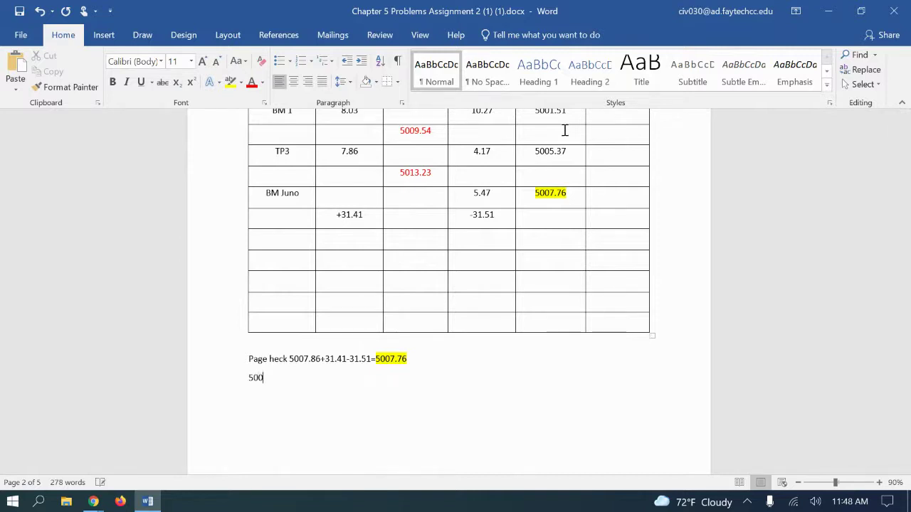
type("7.86-5007.76=.10")
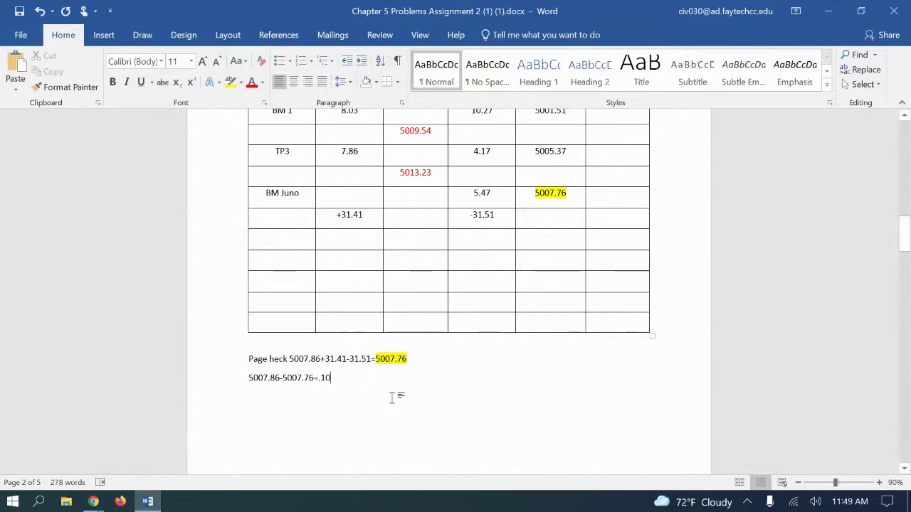
scroll(579, 337, "up", 2)
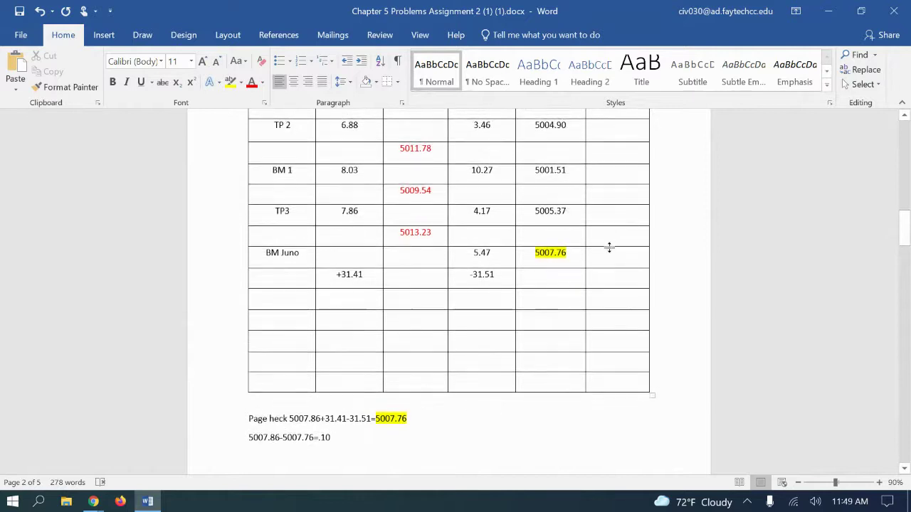
Step: Enter 500.86 in BM Juno's adjusted elevation cell and append 'correct per setup .01/5=.02 per setup' to the misclosure line
left_click(630, 258)
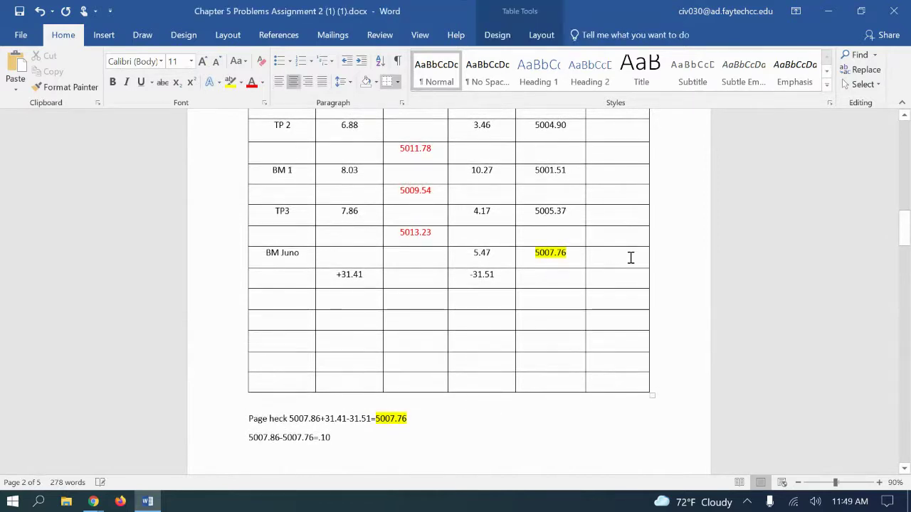
type("500")
type("7.86")
left_click(371, 437)
type("co")
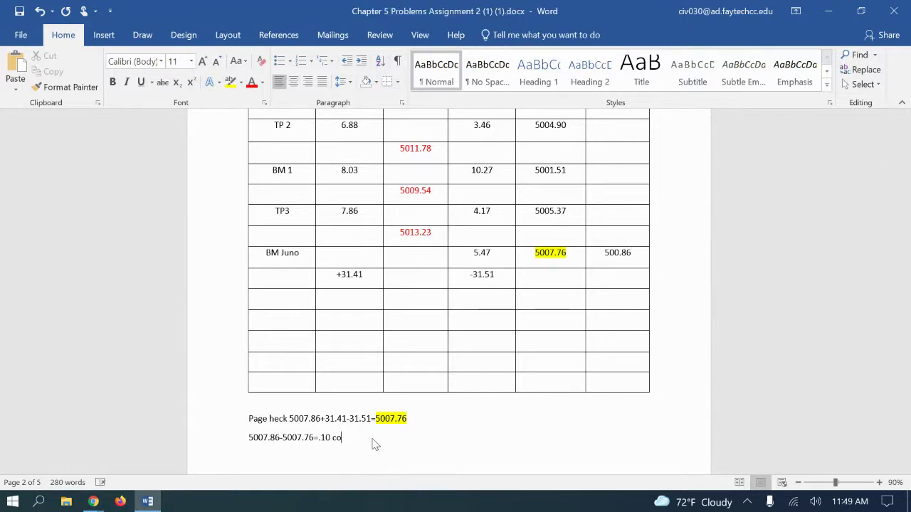
type("rrect per setup .01/5")
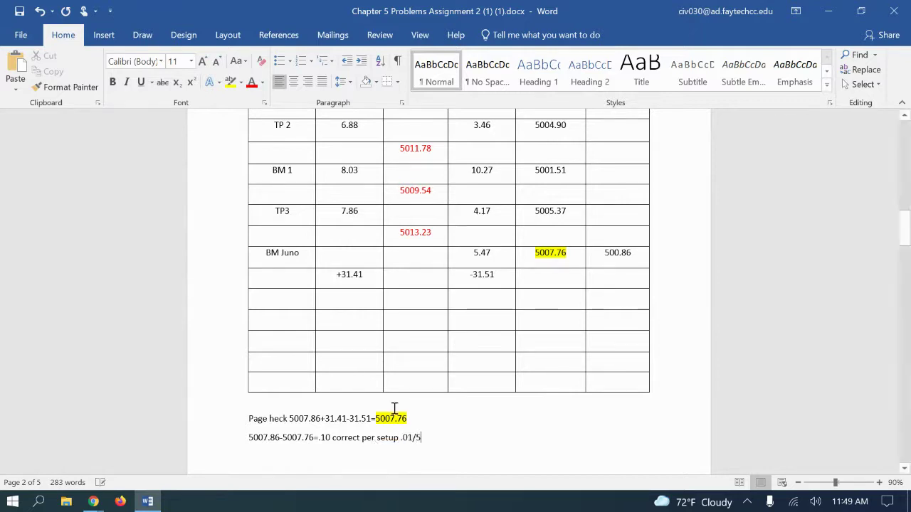
scroll(399, 391, "up", 3)
scroll(393, 157, "down", 3)
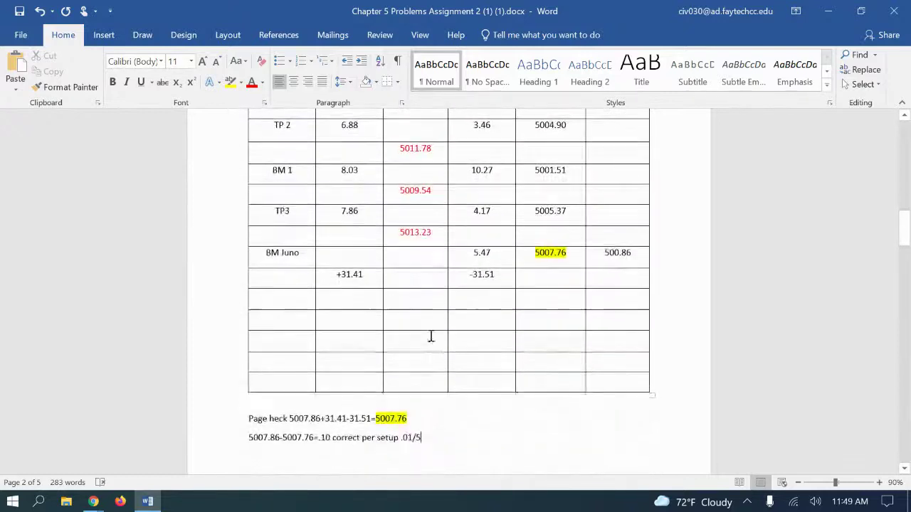
type("=.00")
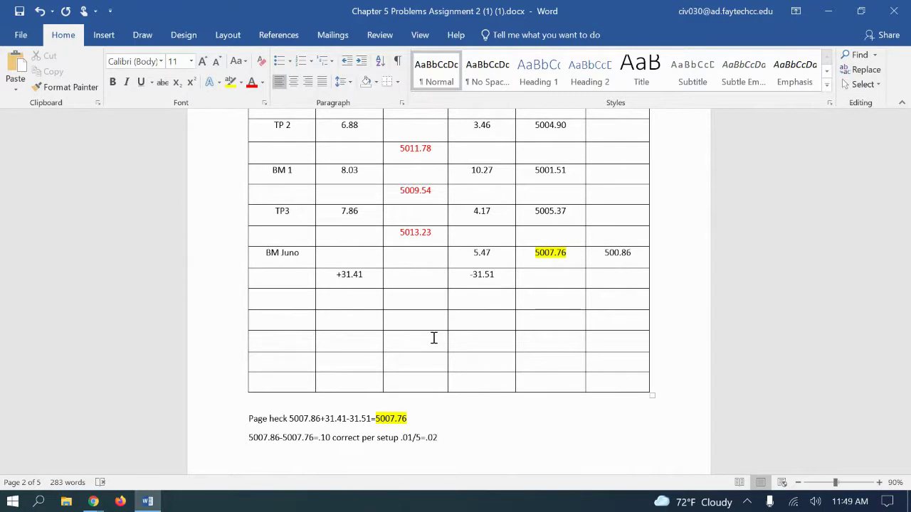
type(" per setup")
Step: Enter TP 1's correction .02*1=.02 and adjusted elevation 5002.74, highlighted in cyan
scroll(433, 338, "up", 6)
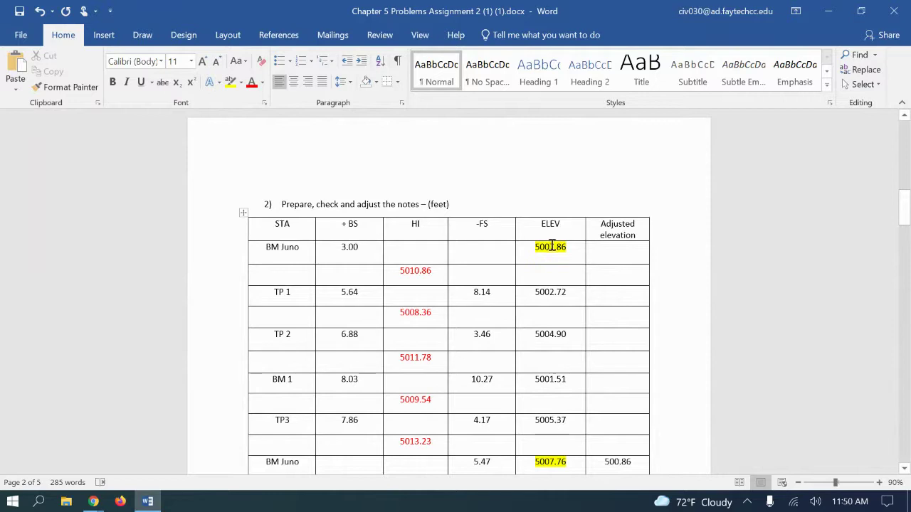
scroll(549, 247, "down", 1)
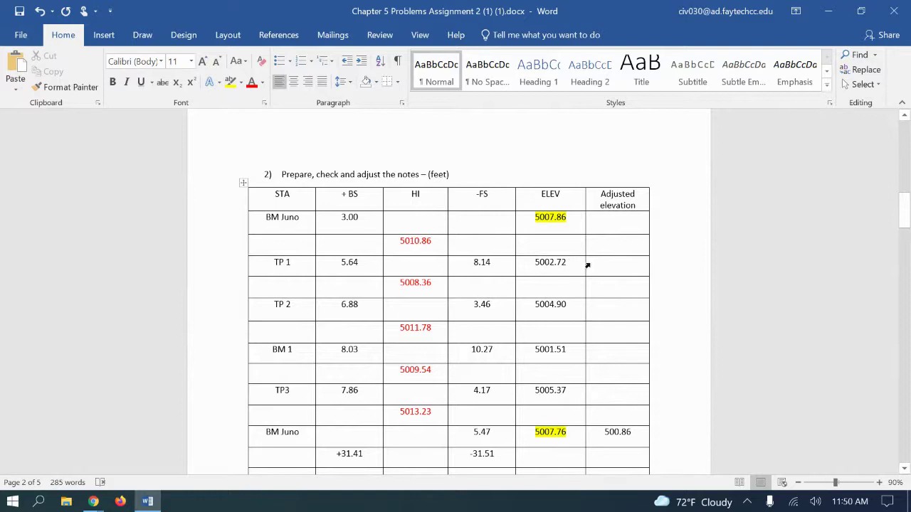
left_click(603, 266)
type(".02*1")
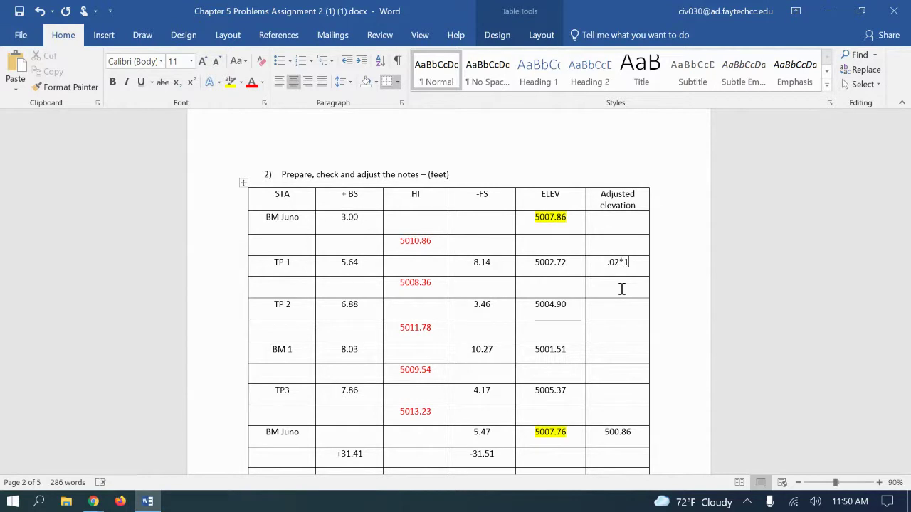
type("=.02")
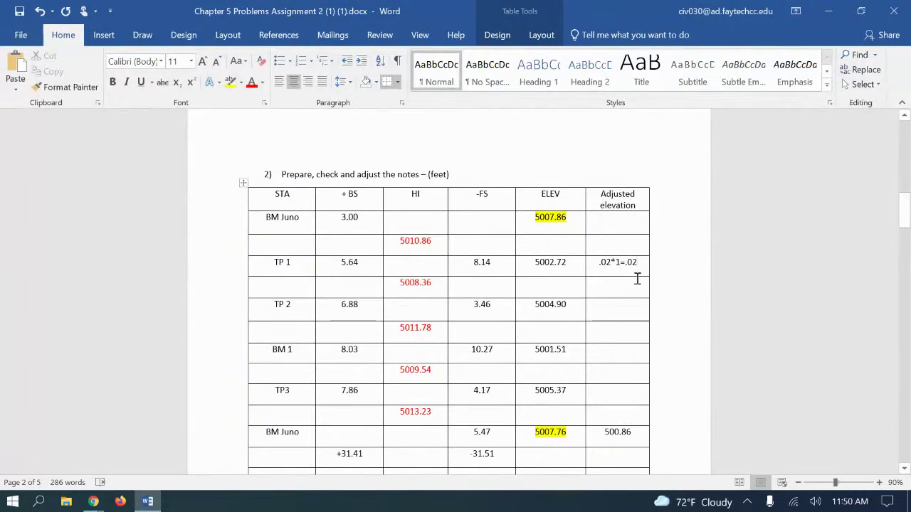
key("Return")
type("5002.74")
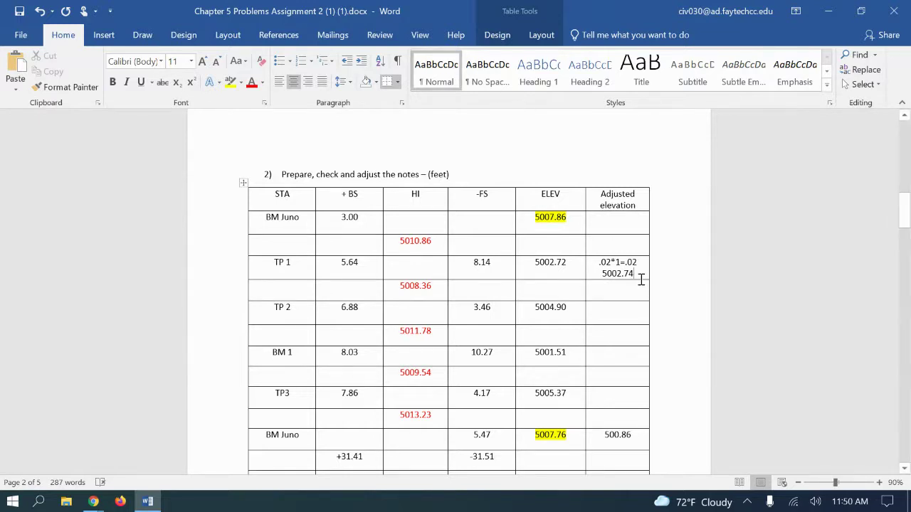
double_click(611, 275)
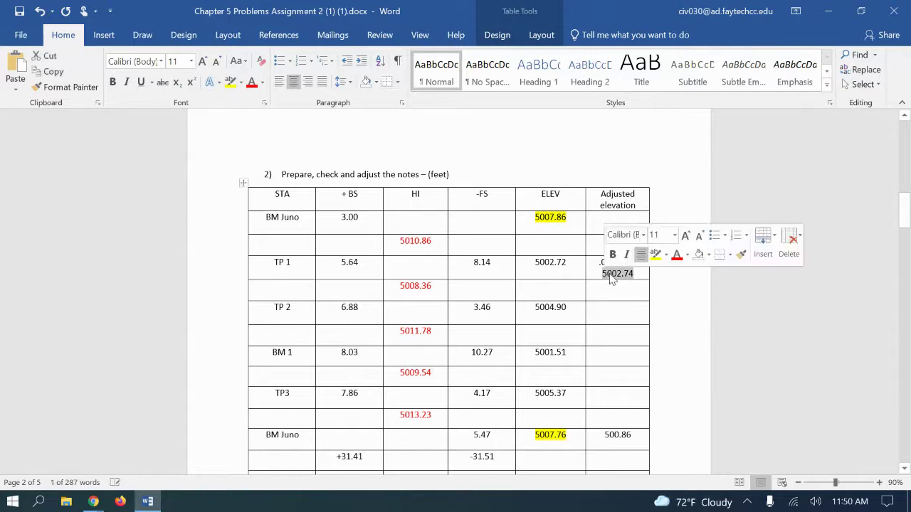
left_click(666, 254)
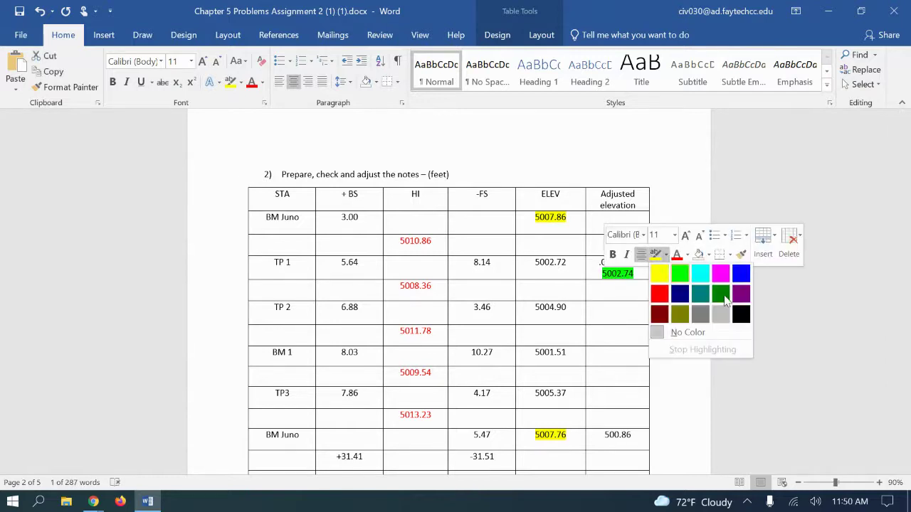
left_click(707, 276)
left_click(760, 368)
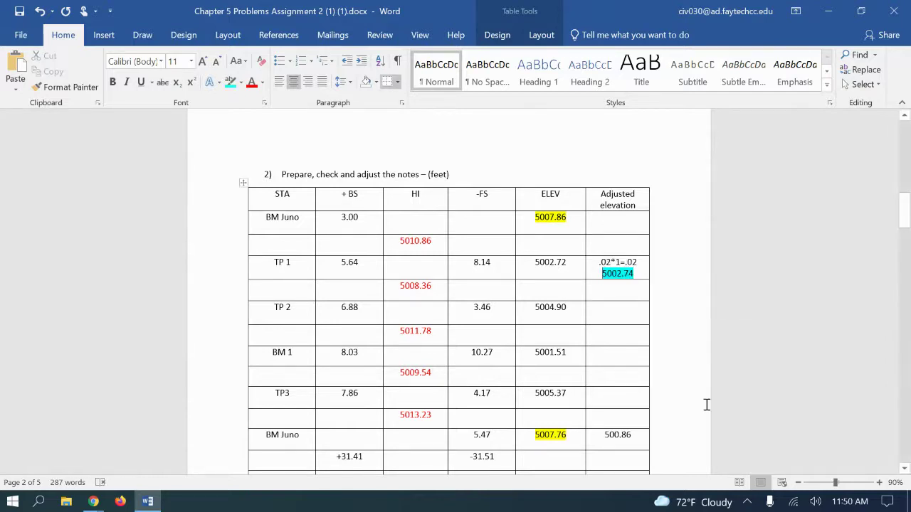
Step: Enter TP 2's correction .02*2=.04 and adjusted elevation 5004.94, highlighted in cyan
left_click(610, 308)
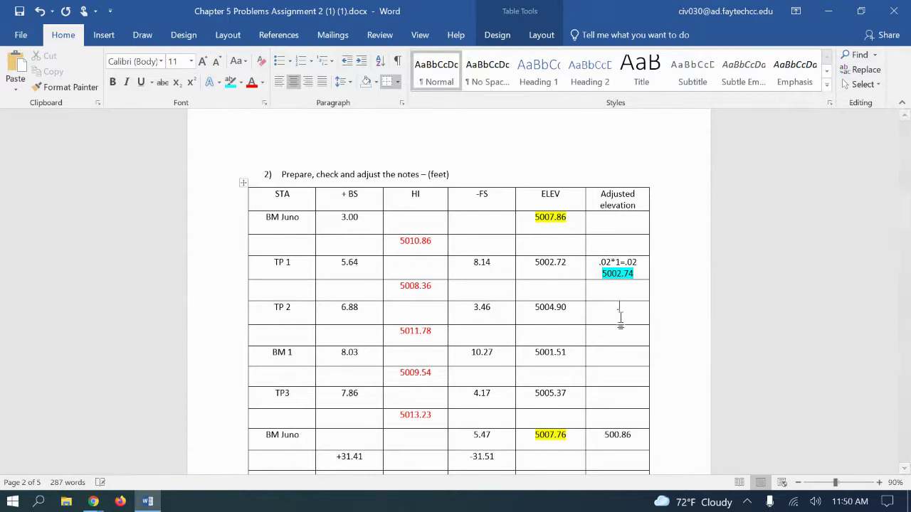
type(".02*2=.04")
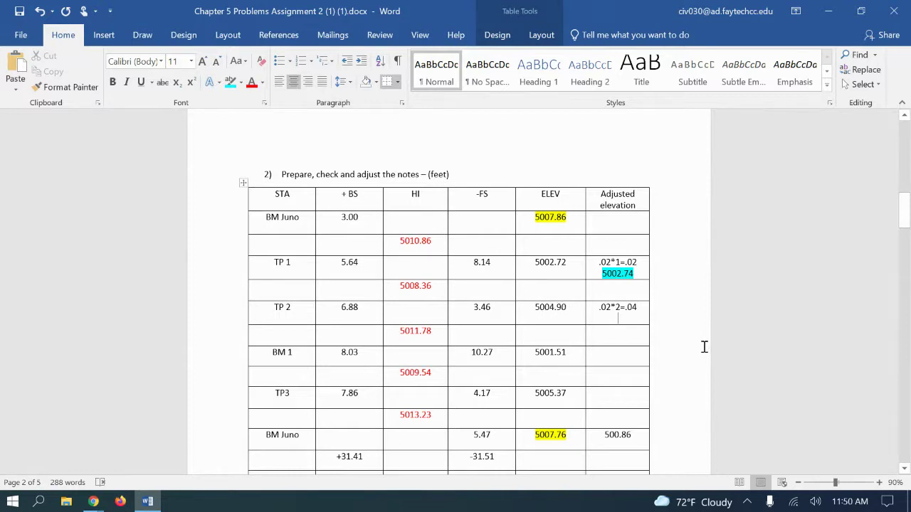
type("500")
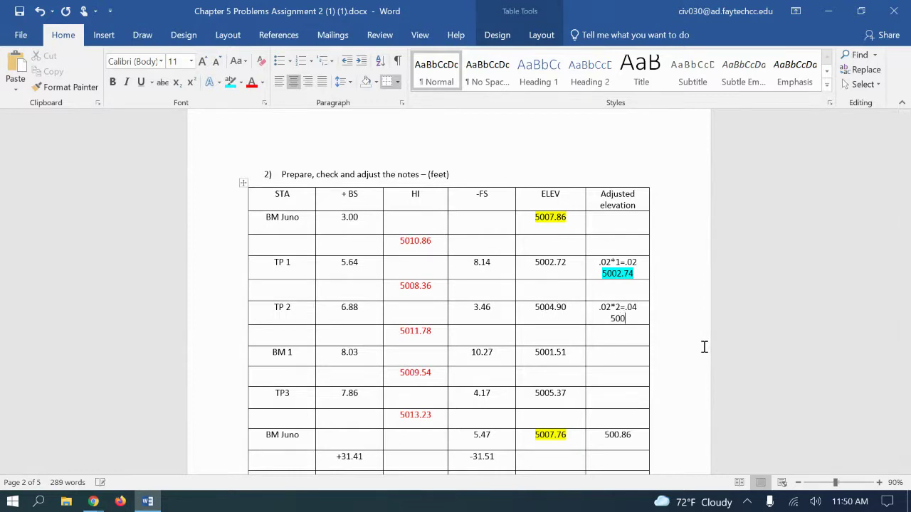
type("4.94")
left_click_drag(635, 318, 587, 317)
left_click(639, 296)
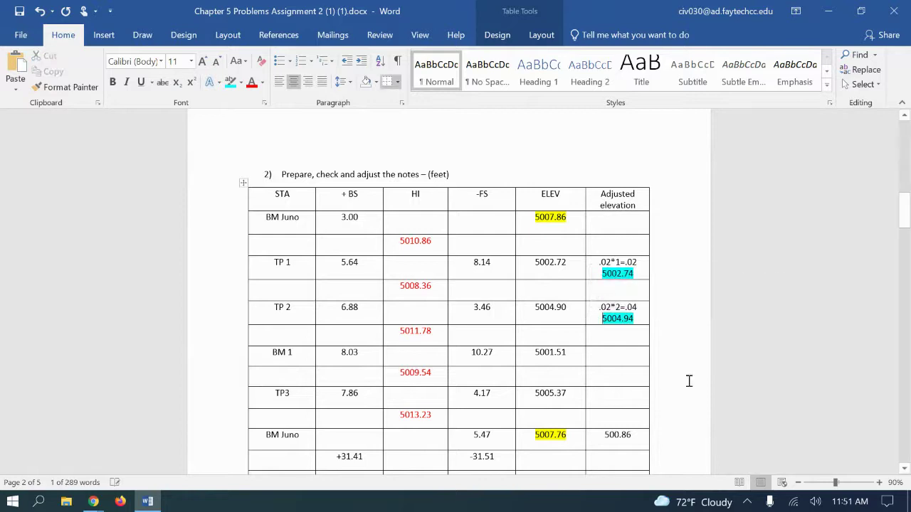
Step: Fill BM 1's adjusted elevation cell with correction .02*3=.06 and a cyan-highlighted 5001.57
left_click(617, 354)
type(".02*6")
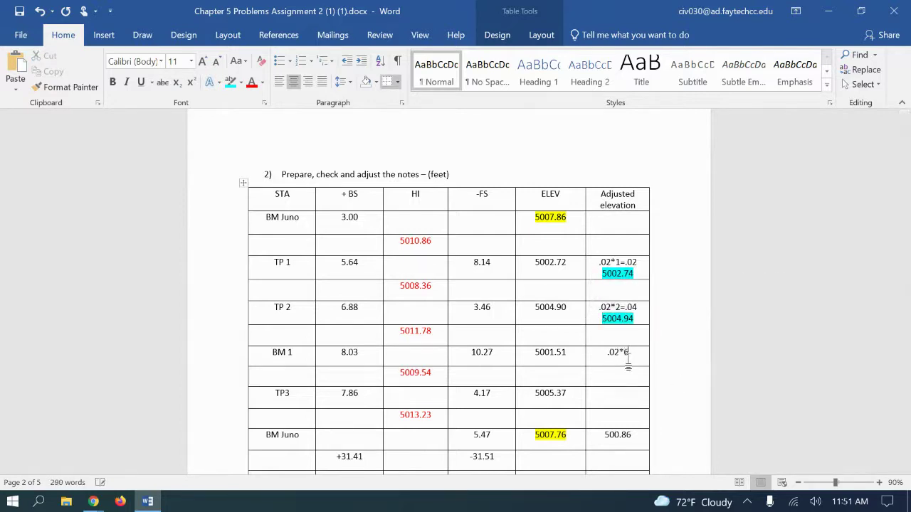
key("BackSpace")
type("3=.06")
key("Return")
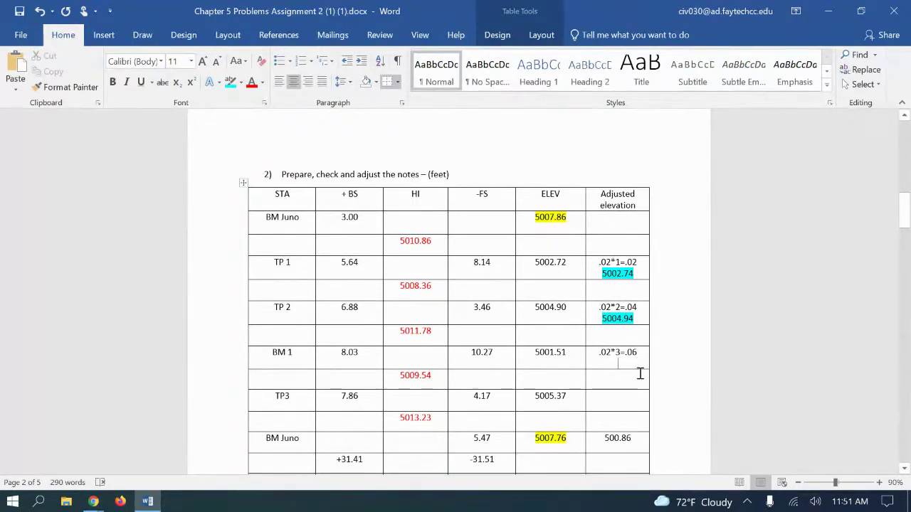
type("5001.5")
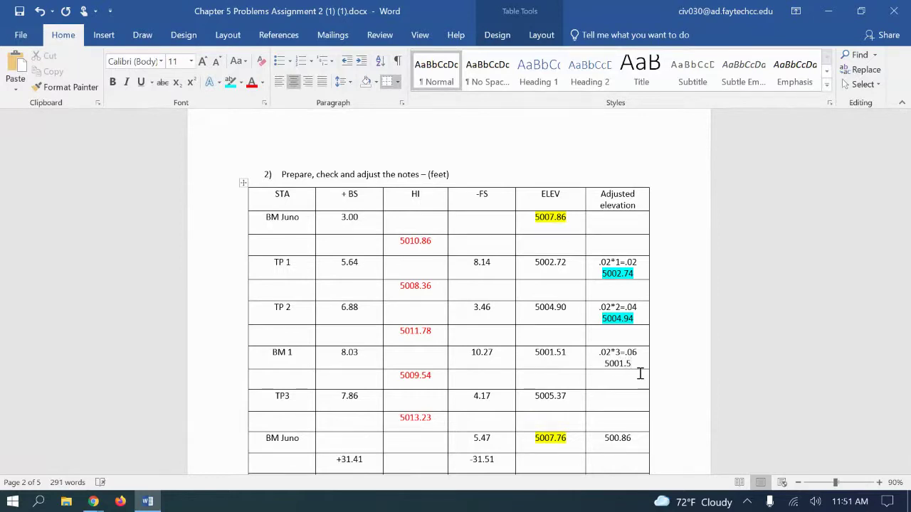
type("7")
left_click_drag(633, 363, 604, 366)
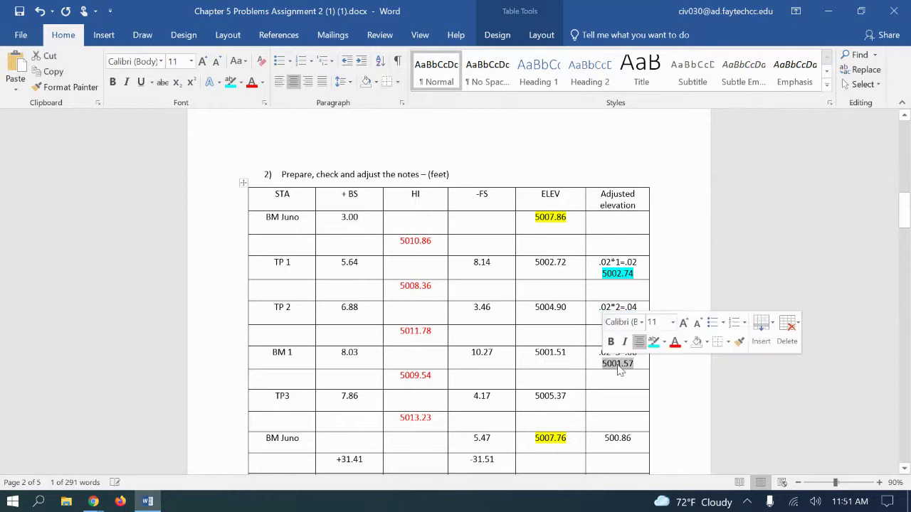
left_click(655, 342)
left_click(619, 397)
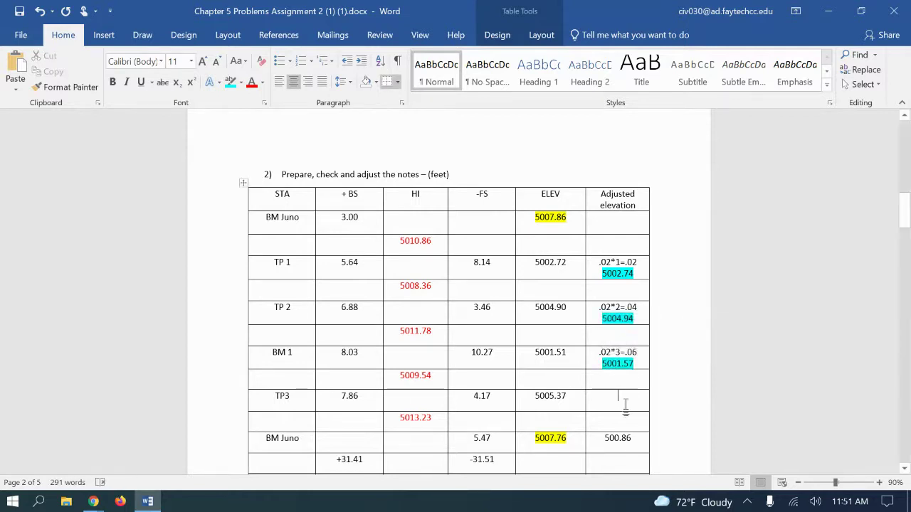
Step: Type .02*4=.08 with 5005.45 on the line below in TP3's cell, centering and cyan-highlighting 5005.45
type(".02")
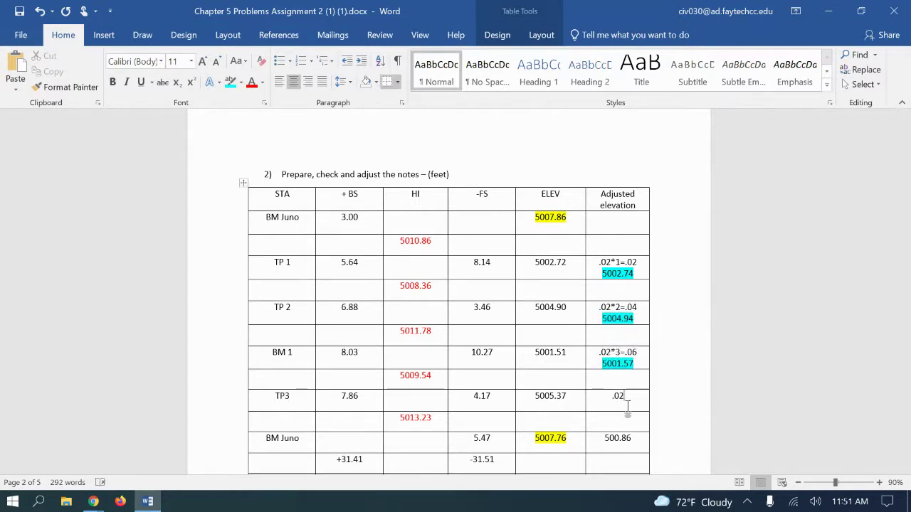
type("*4")
key("Return")
type("=")
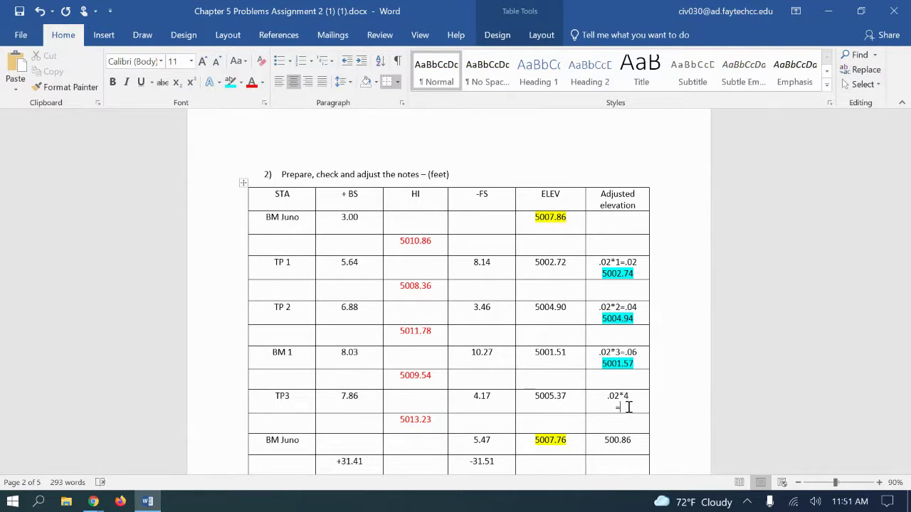
key("ctrl+l")
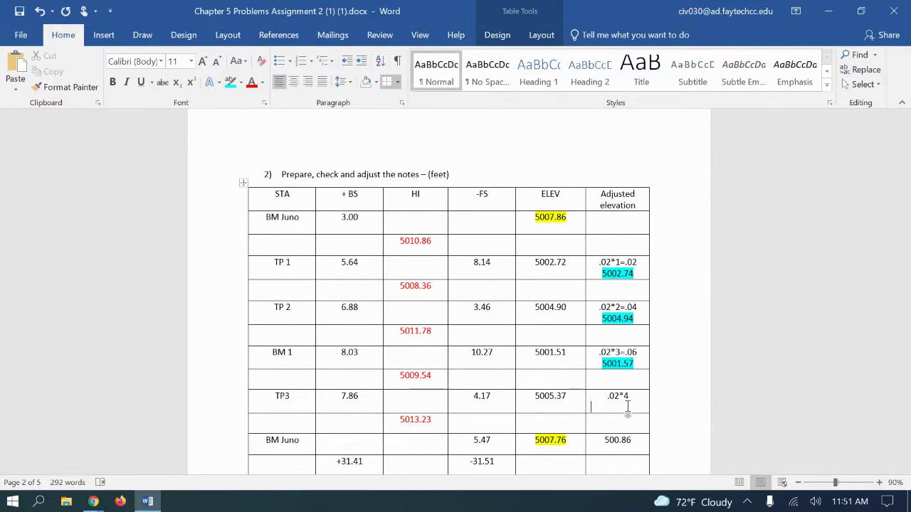
key("BackSpace")
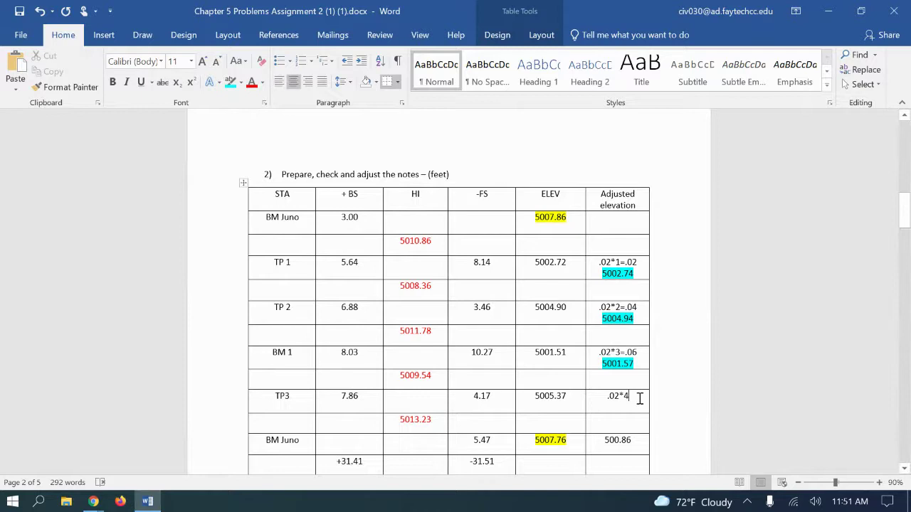
type("=")
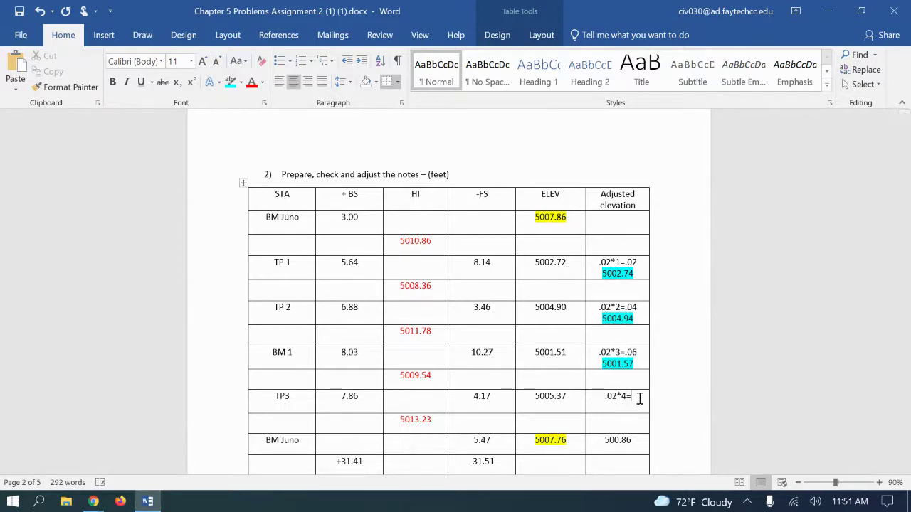
type(".08")
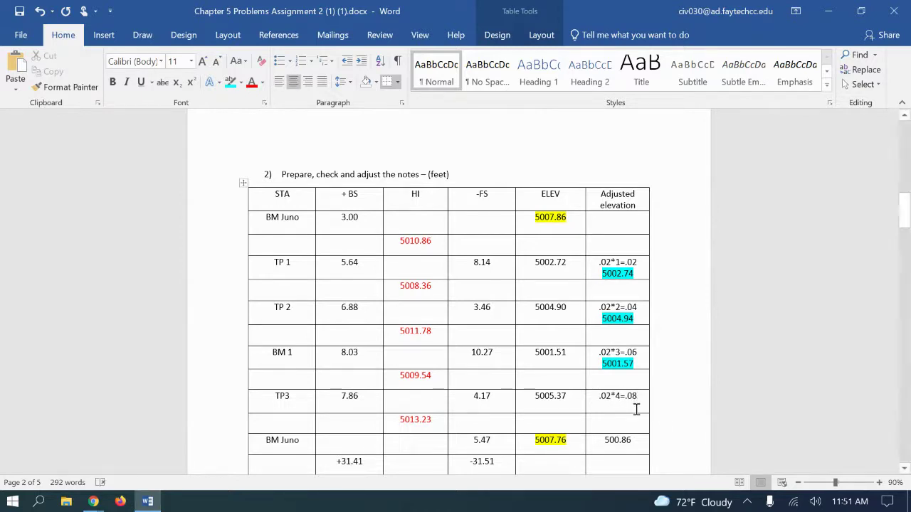
key("Return")
key("ctrl+l")
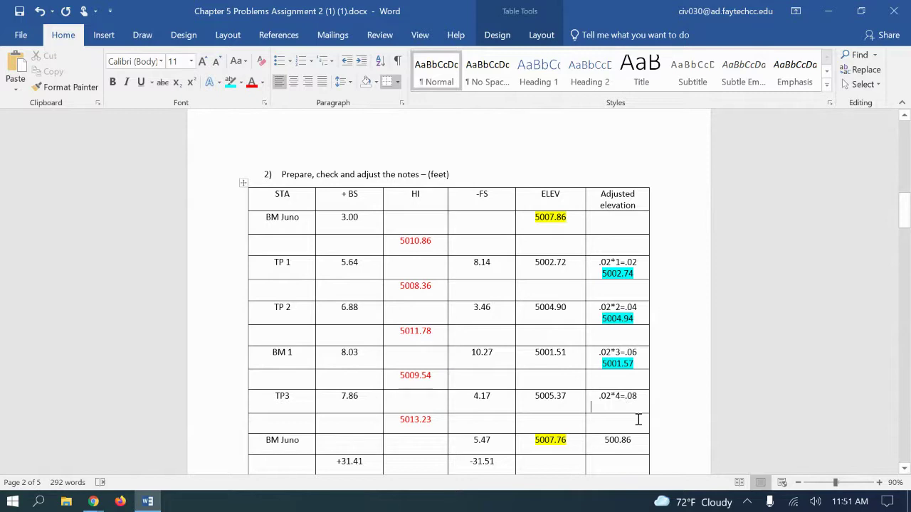
type("500")
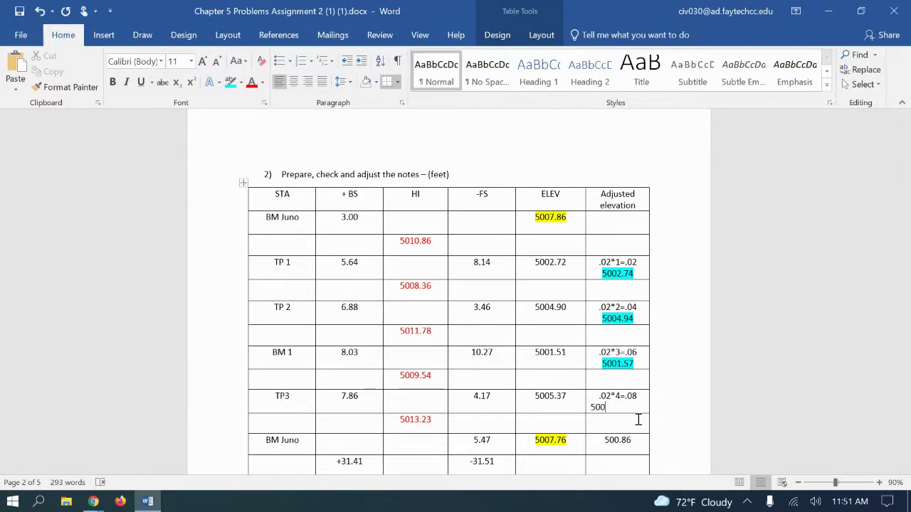
type("5.45")
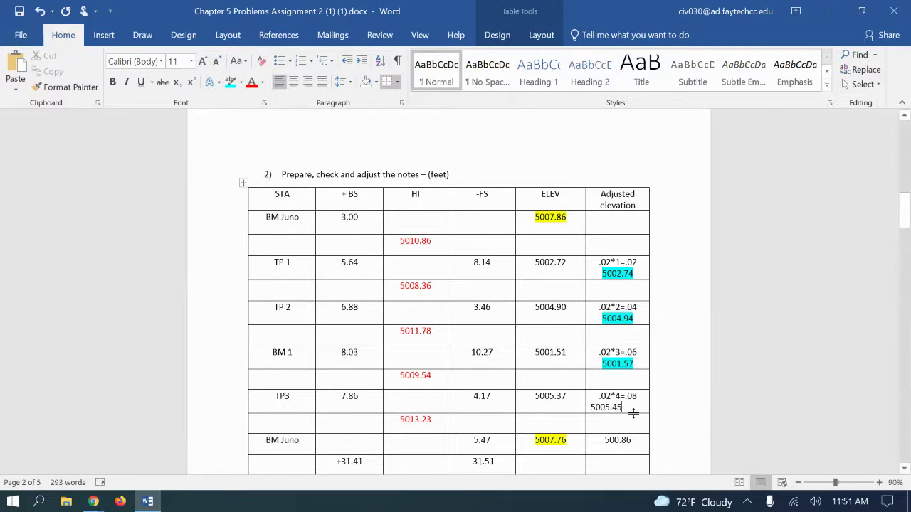
left_click_drag(623, 408, 588, 408)
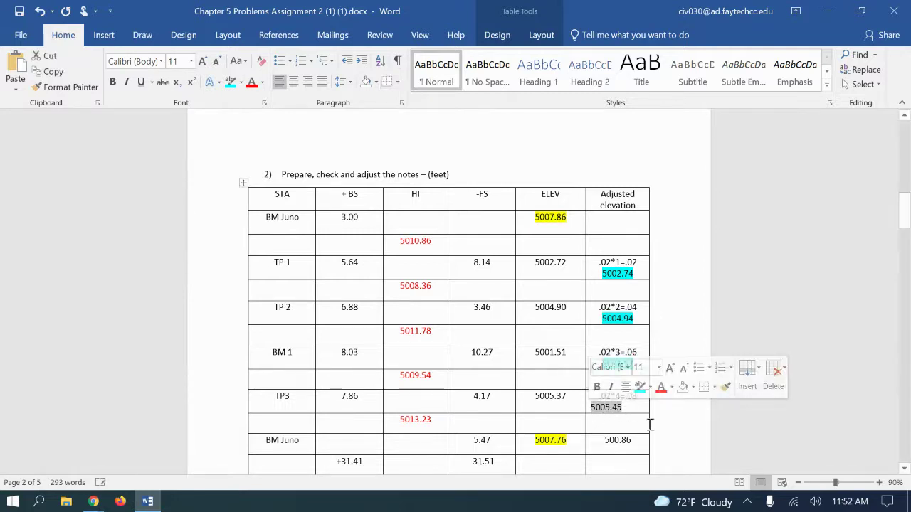
left_click(293, 82)
left_click(230, 82)
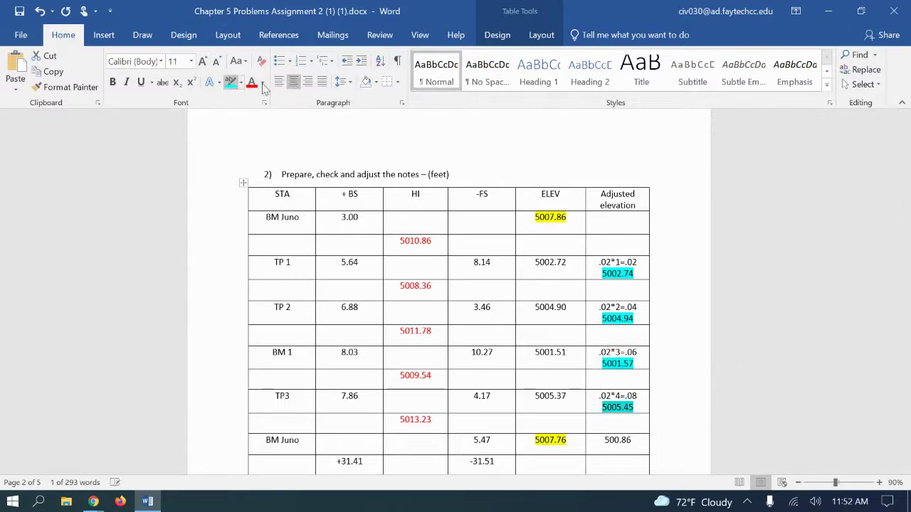
Step: Swap BM Juno's 500.86 for correction .02*5=.10 and a cyan-highlighted 5007.86
left_click(602, 439)
key("Delete")
key("Delete")
key("Delete")
key("Delete")
key("Delete")
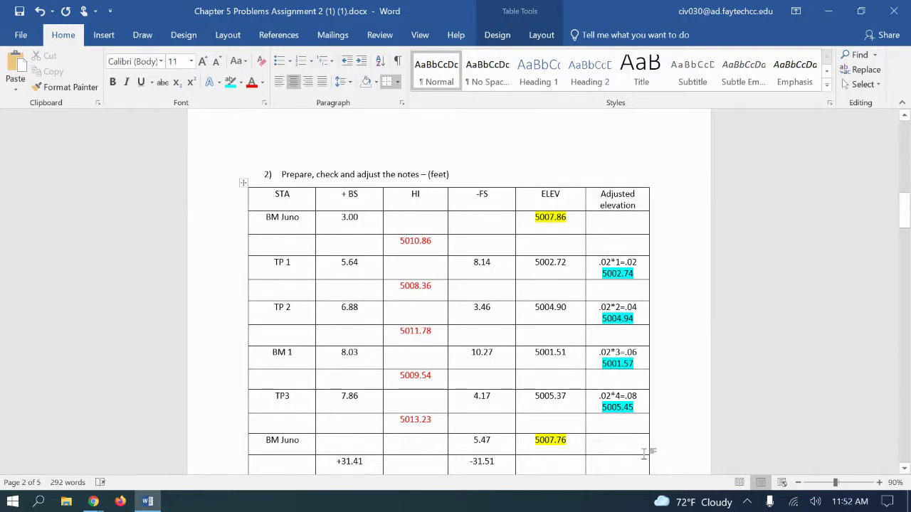
type(".02*5")
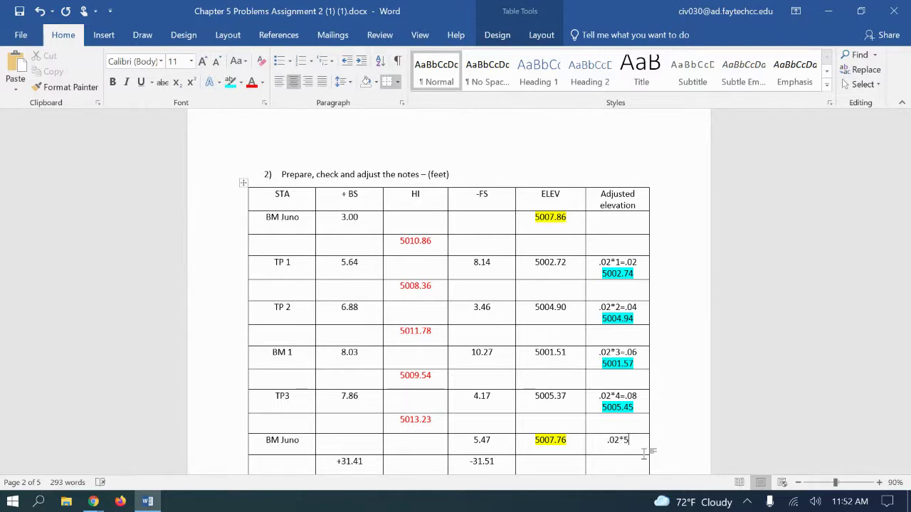
type("=.10")
key("Return")
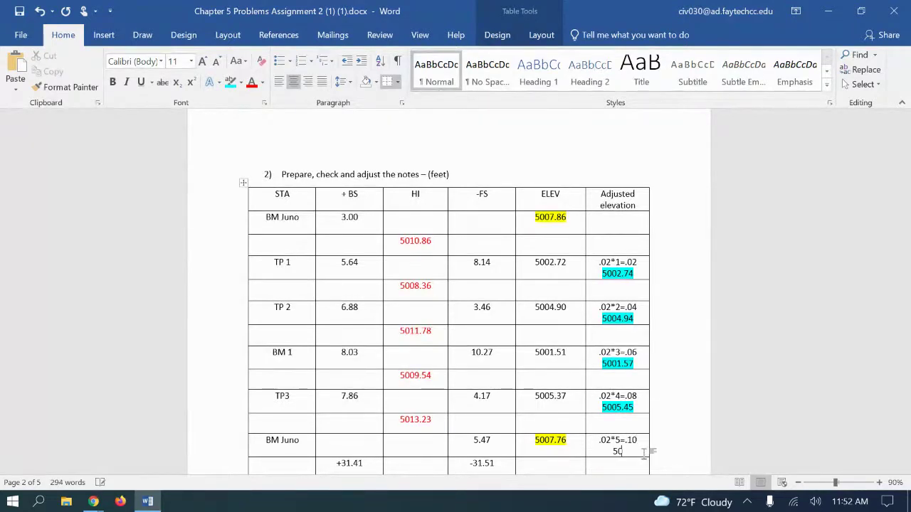
type("500.86")
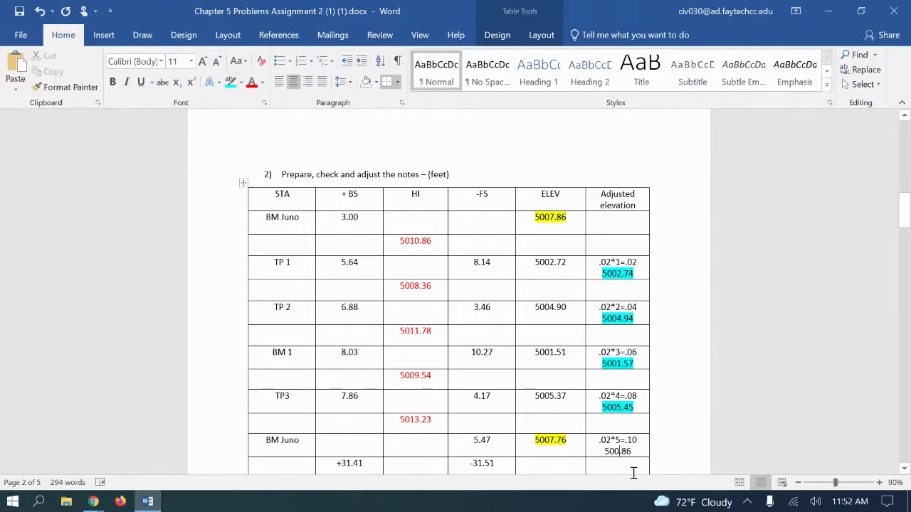
type("0")
key("BackSpace")
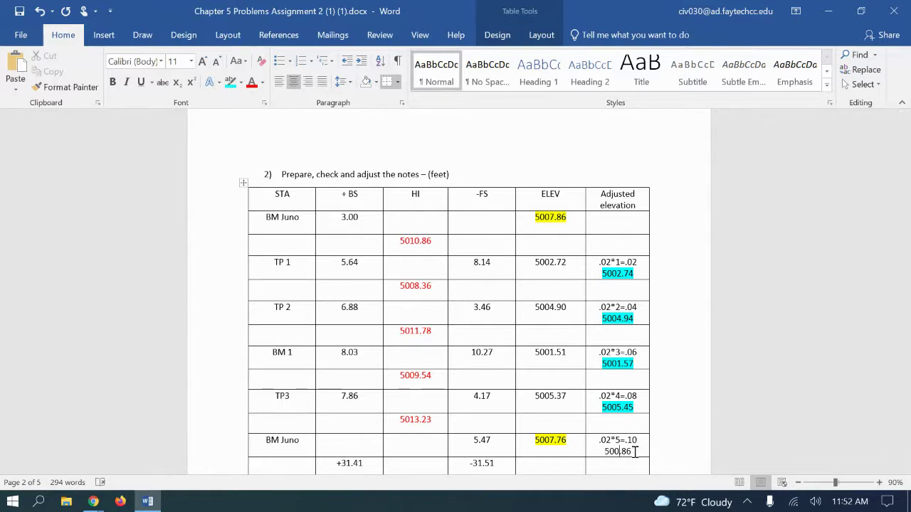
type("7")
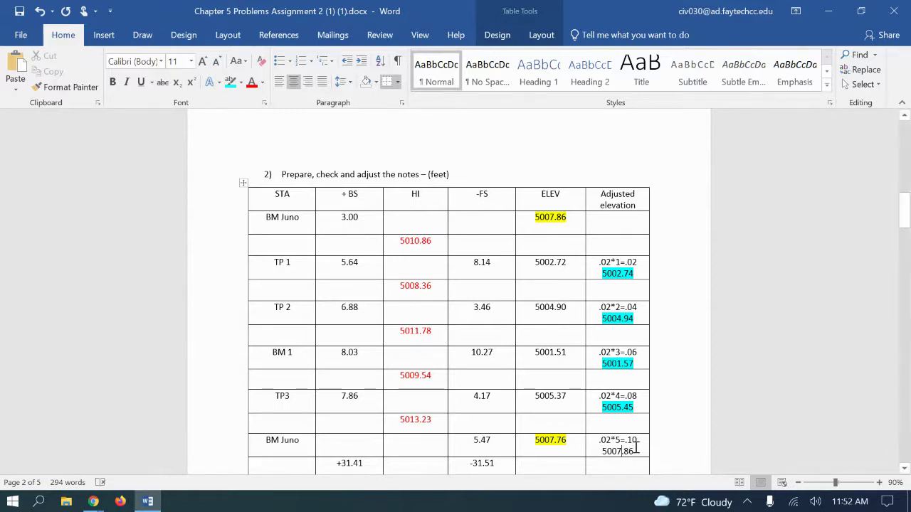
left_click_drag(640, 451, 595, 453)
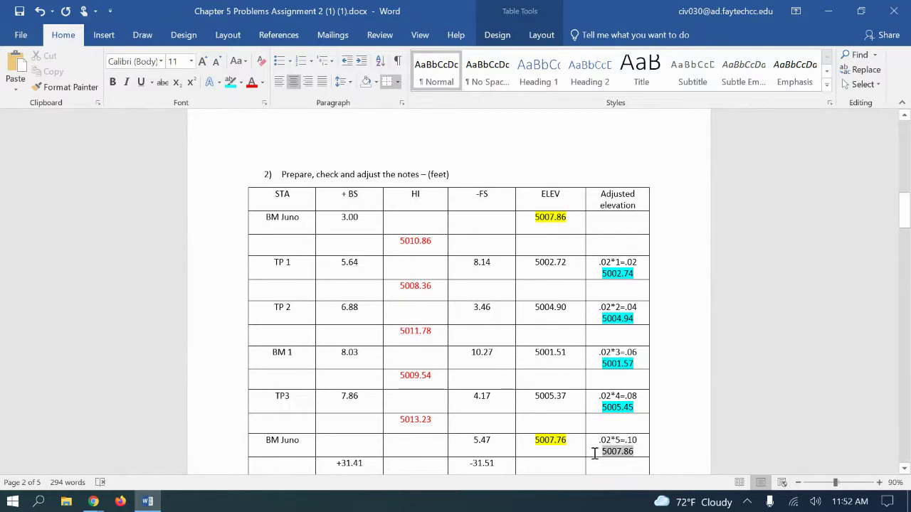
left_click(643, 428)
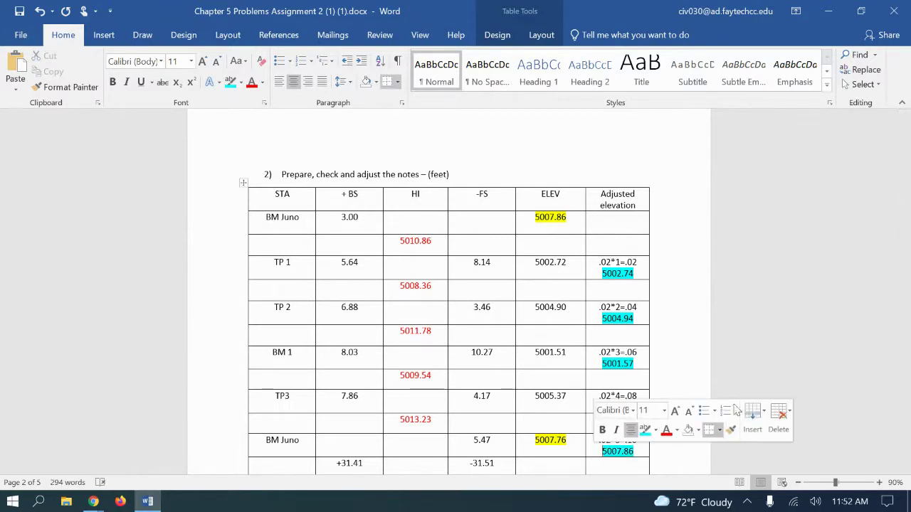
Step: Insert the missing 'c' so the line below the table reads 'Page check'
scroll(754, 337, "down", 2)
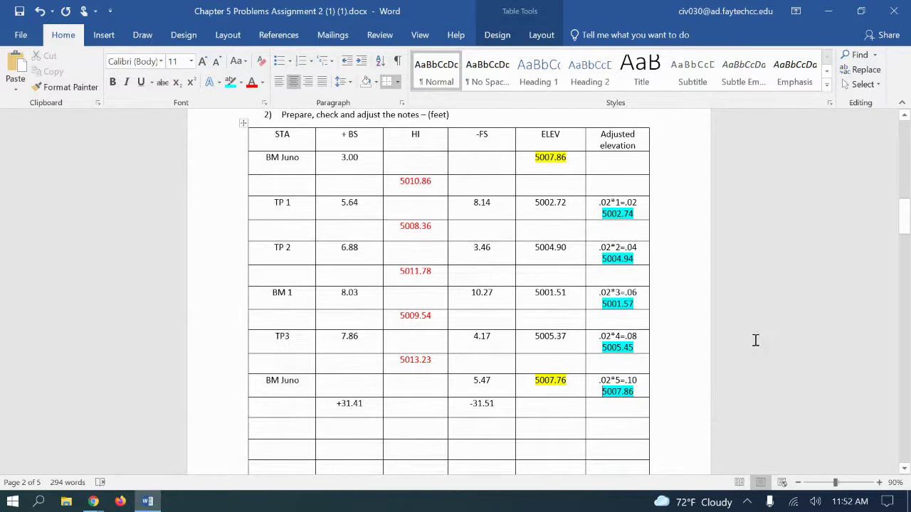
scroll(752, 341, "down", 5)
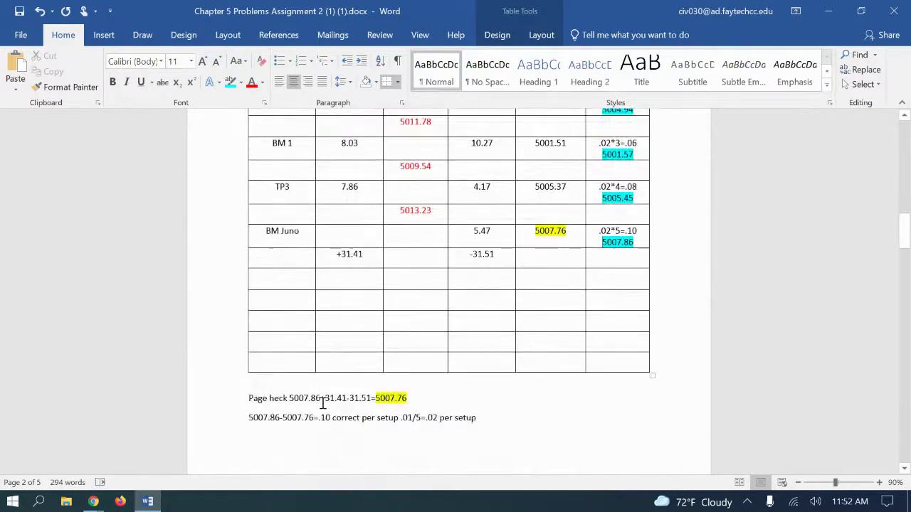
left_click(269, 398)
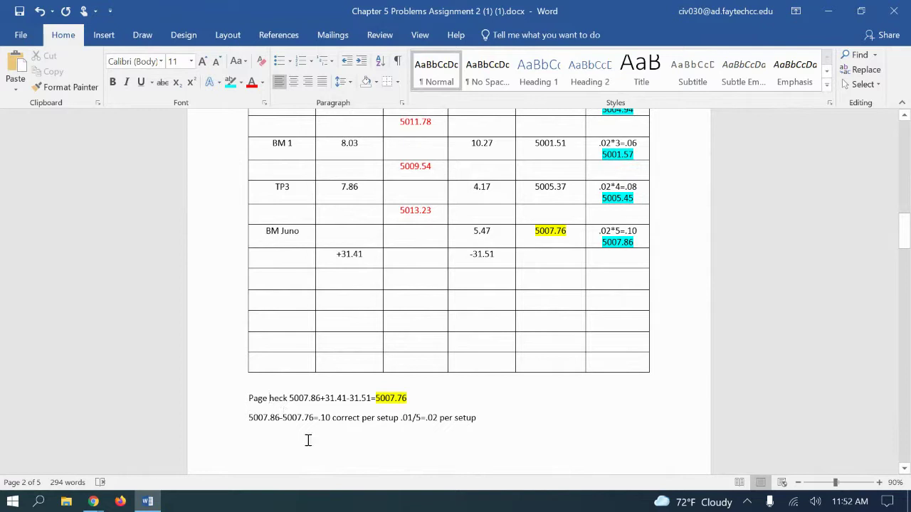
type("c")
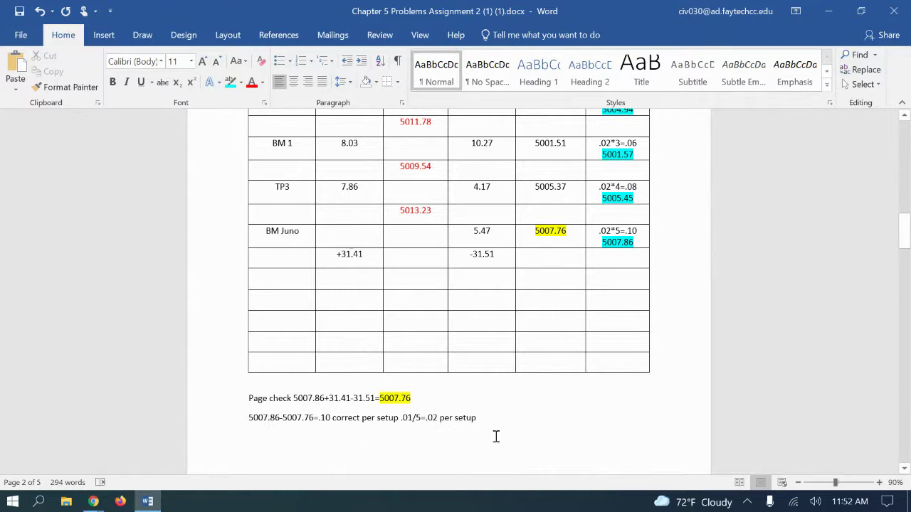
scroll(562, 434, "up", 5)
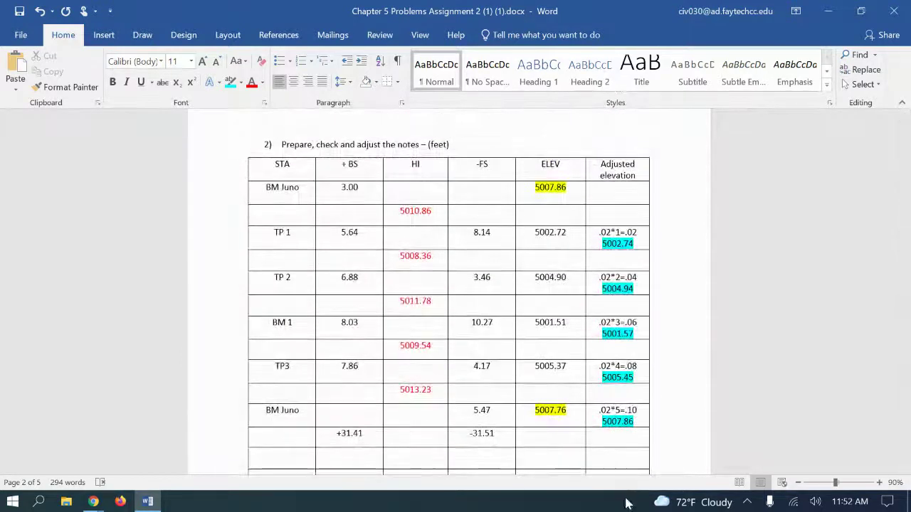